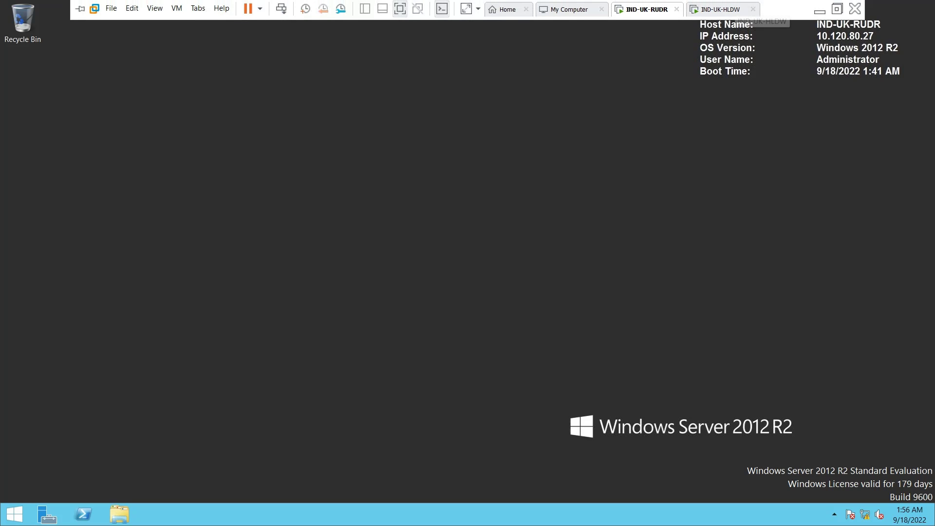
Step: Check the IND-UK-HLDW virtual machine's desktop details and return to the IND-UK-RUDR machine
click(723, 9)
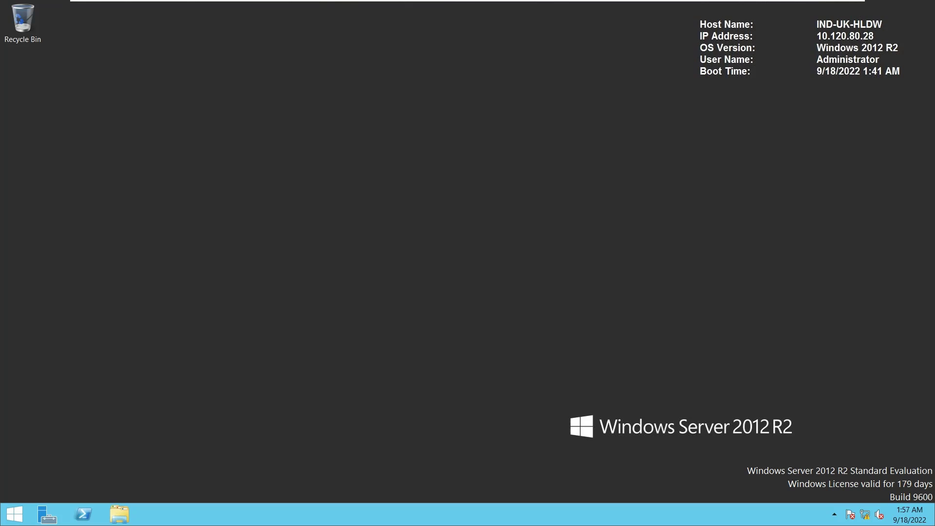
mouse_move(468, 0)
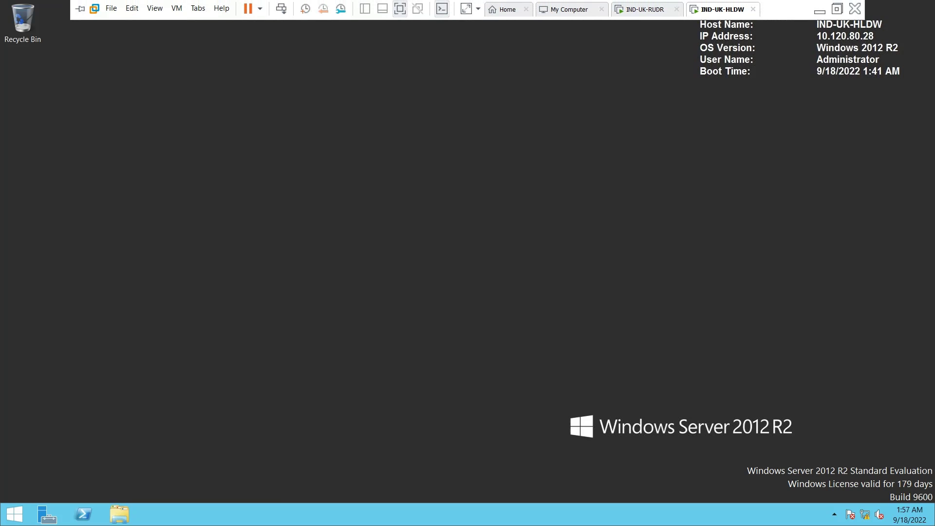
click(646, 9)
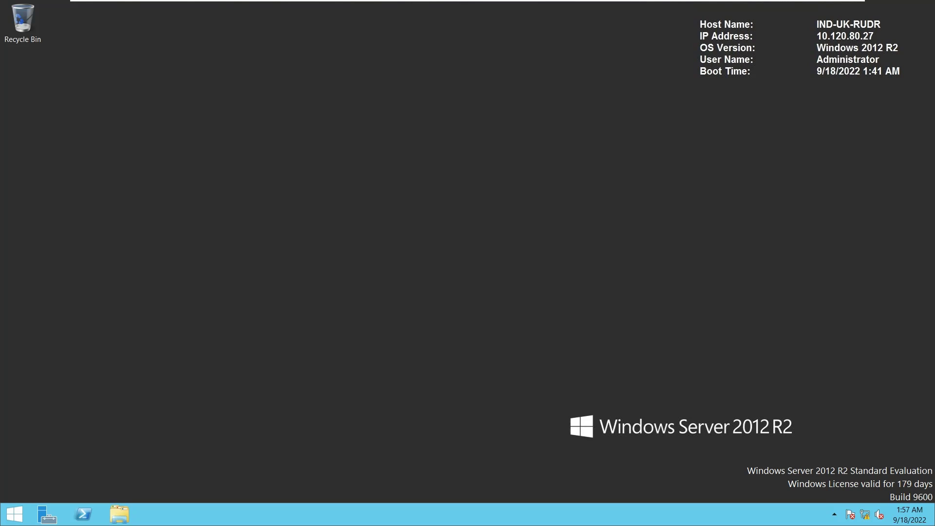
Step: Create a folder named ABC in the root of New Volume (E:)
key(super+e)
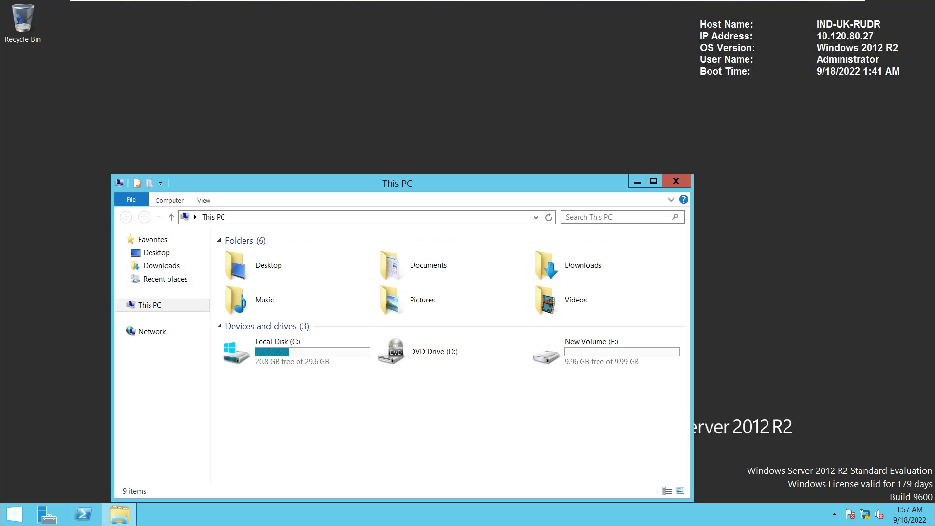
key(super+Up)
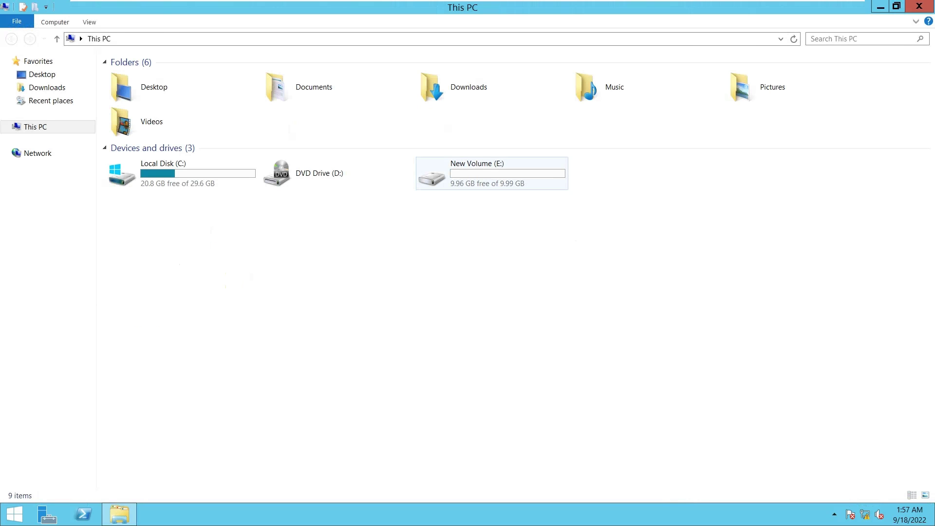
double_click(468, 168)
right_click(247, 240)
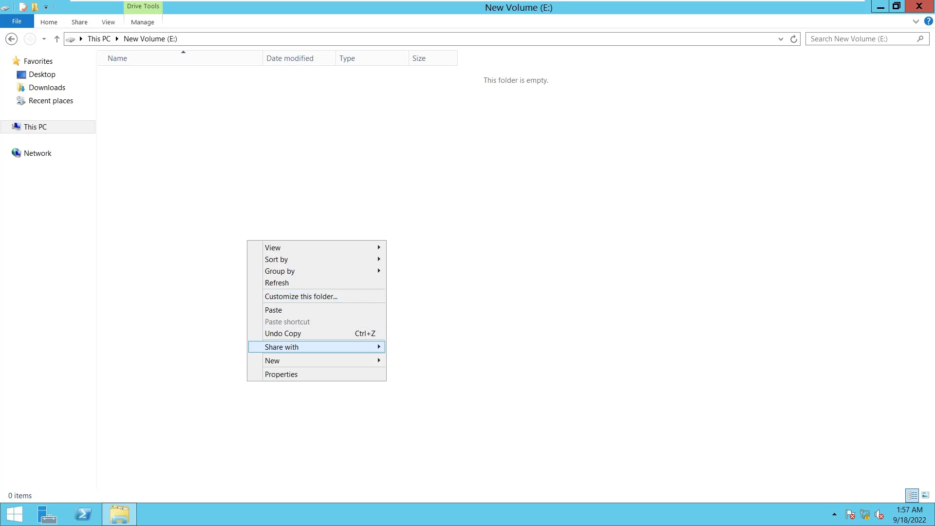
mouse_move(292, 361)
click(413, 361)
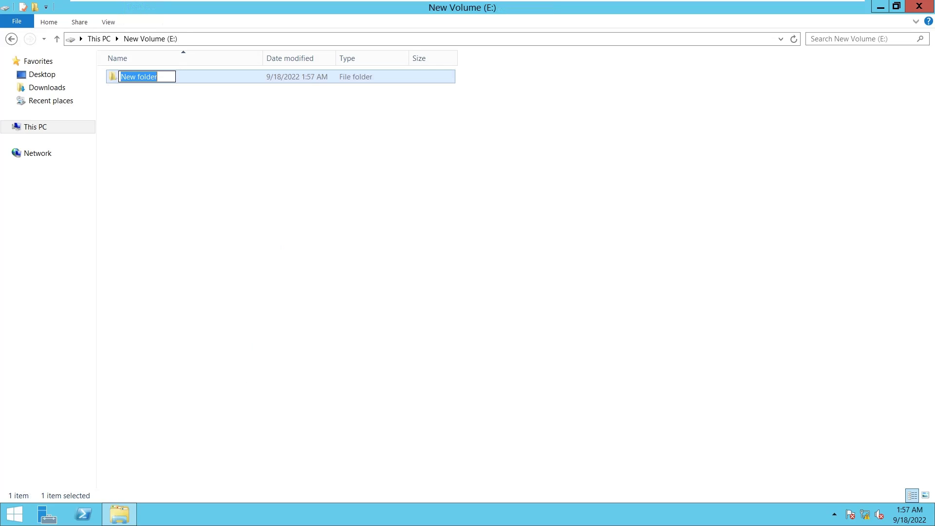
text(ABC)
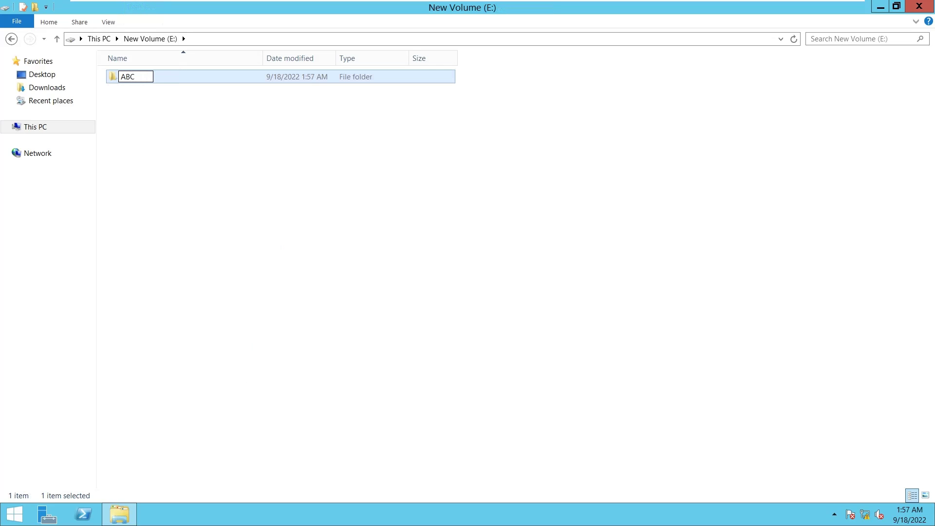
key(Return)
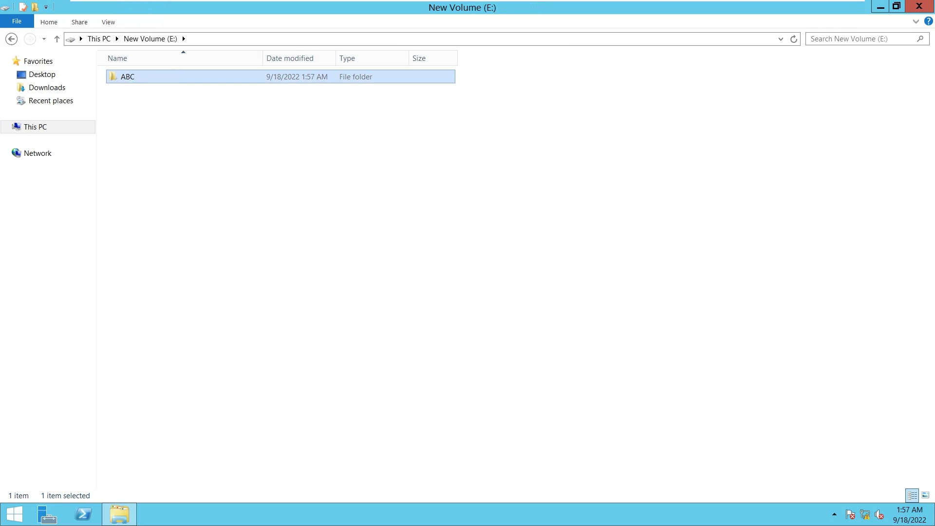
Step: Create a text document named IMP inside the ABC folder
key(Return)
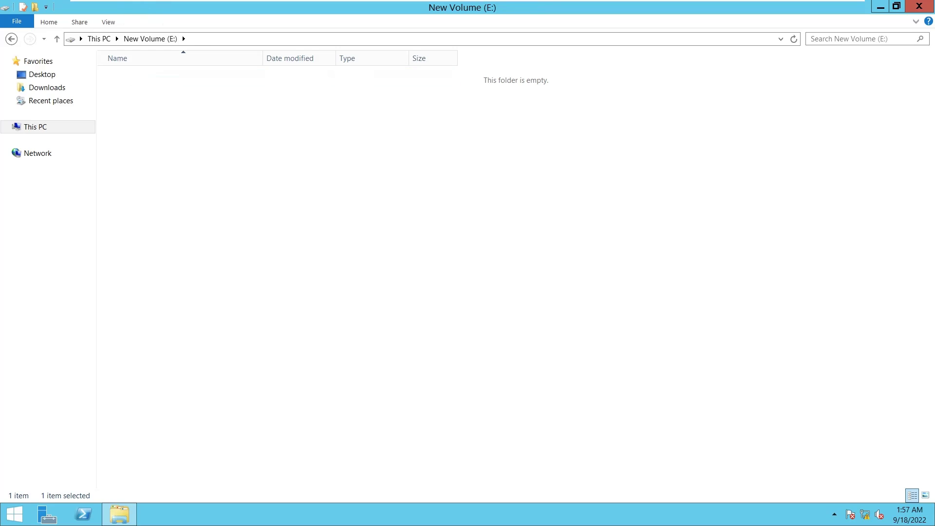
right_click(263, 228)
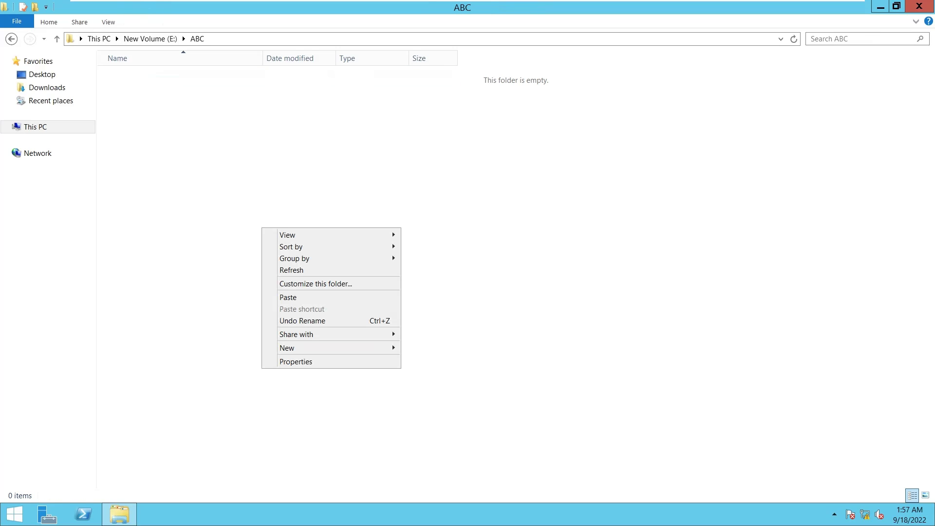
mouse_move(317, 348)
key(Down)
key(Down)
key(Down)
key(Down)
key(Down)
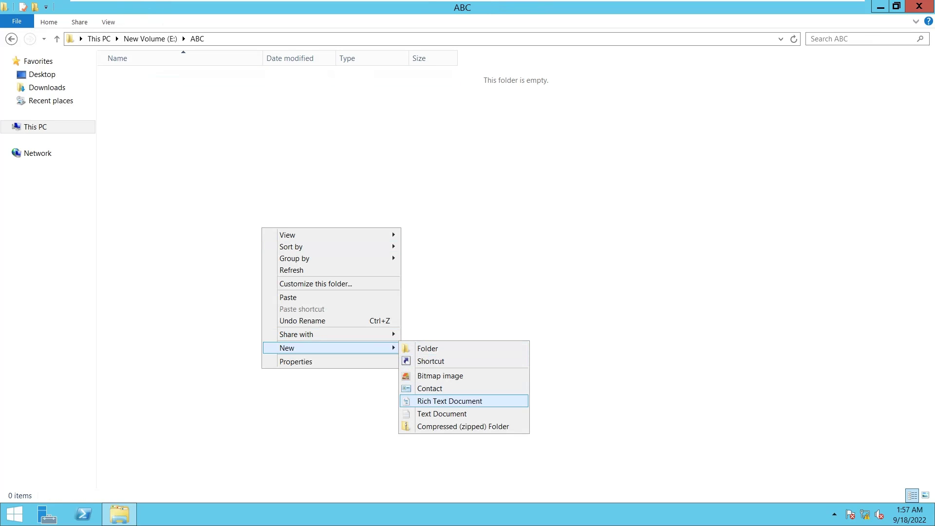
key(Return)
text(IMP)
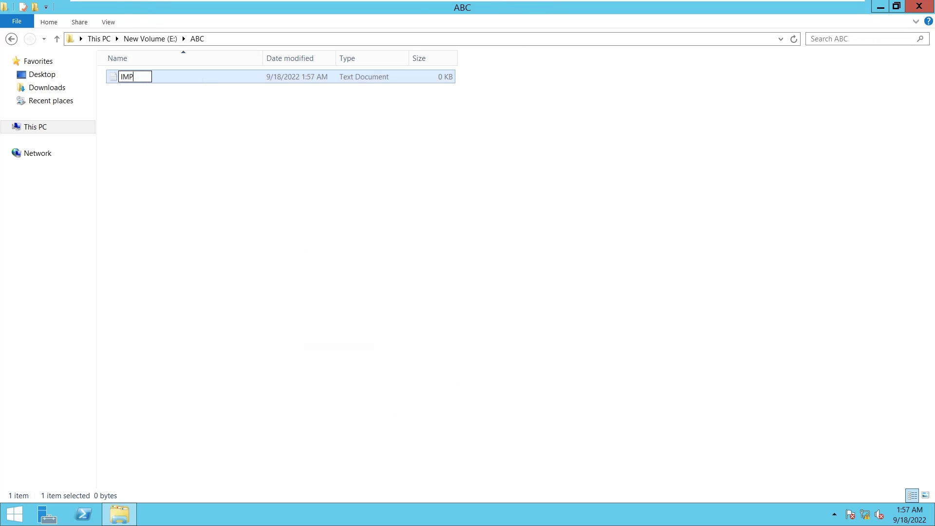
key(Return)
Step: Open the IMP document, write "I am IRON MAN." in it, save it and close it
key(Return)
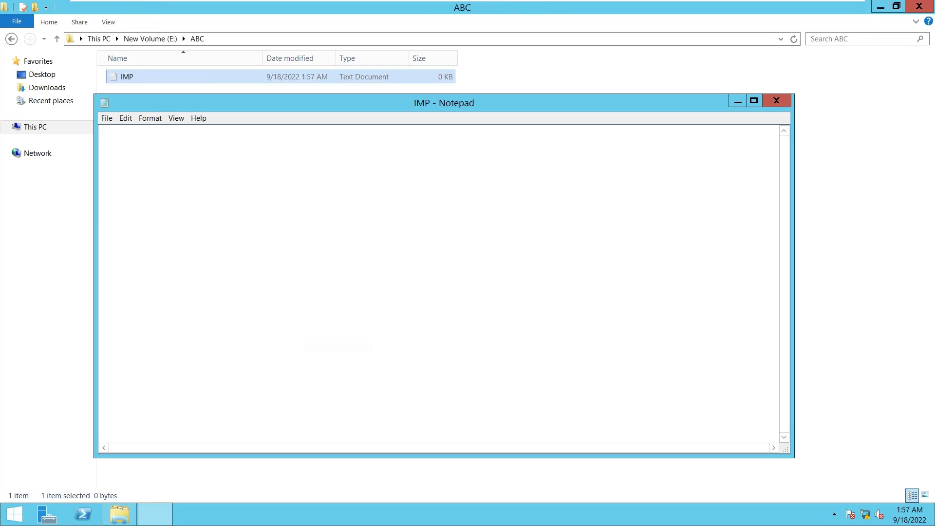
text(I am )
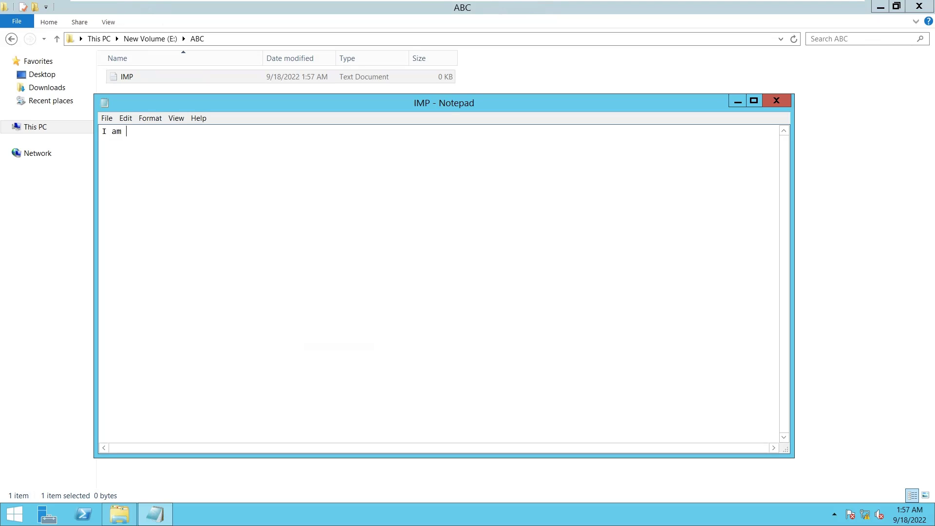
text(IRON MAN.)
click(106, 118)
click(124, 154)
click(776, 101)
Step: Go back to New Volume (E:) and turn on advanced sharing for the ABC folder, with ABC as the share name
click(151, 39)
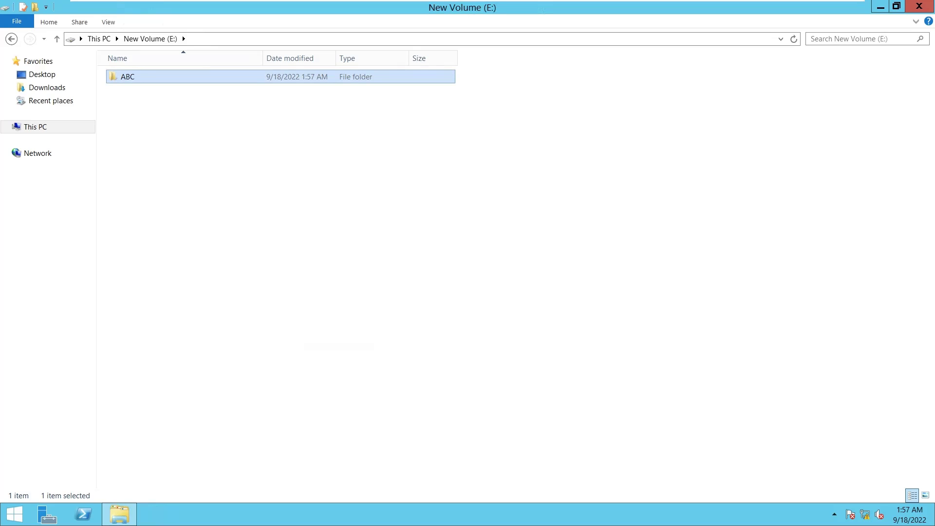
right_click(149, 74)
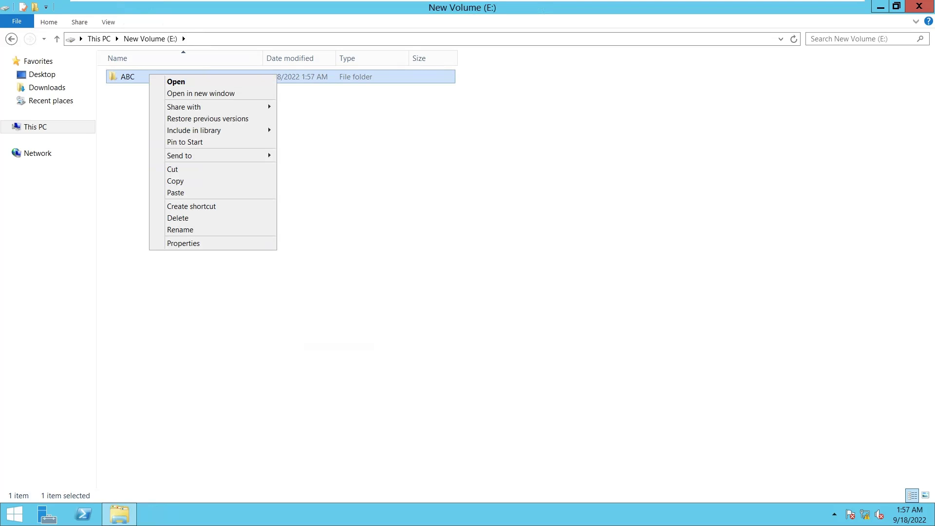
key(Return)
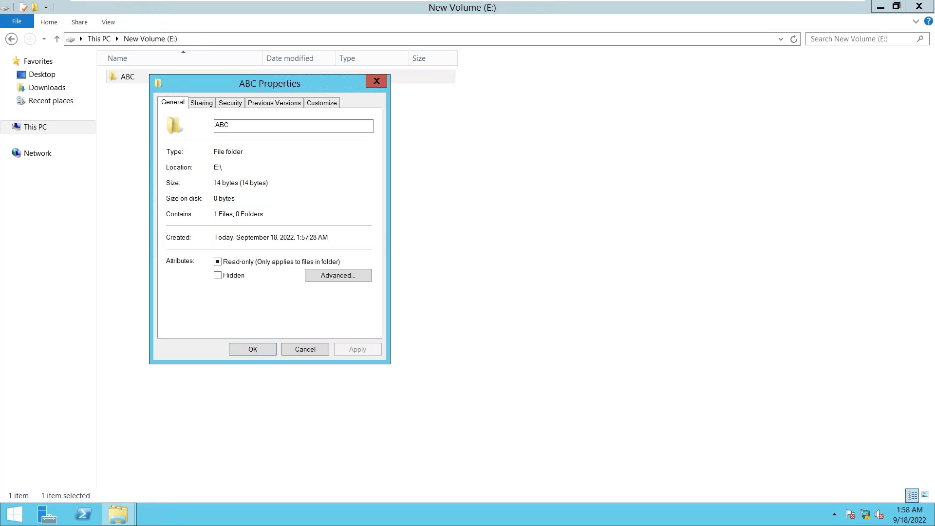
click(201, 103)
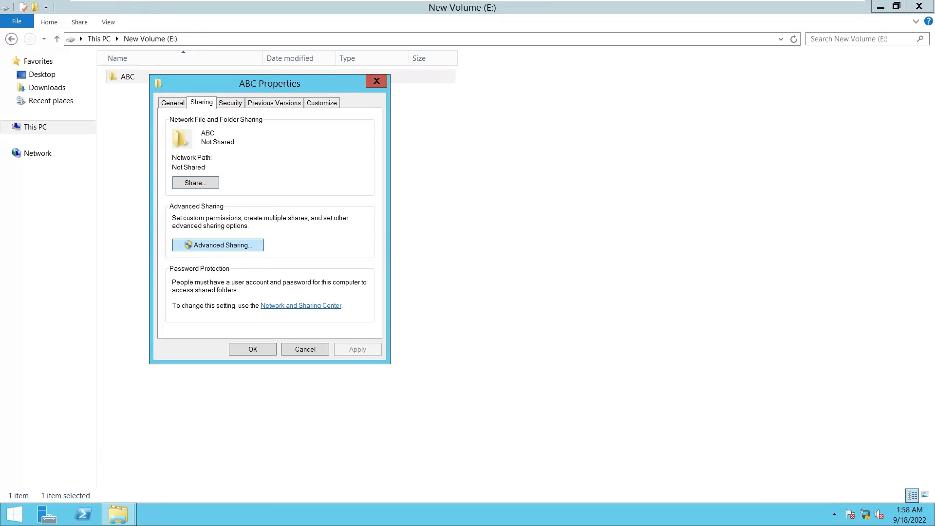
click(217, 245)
drag(258, 101, 515, 132)
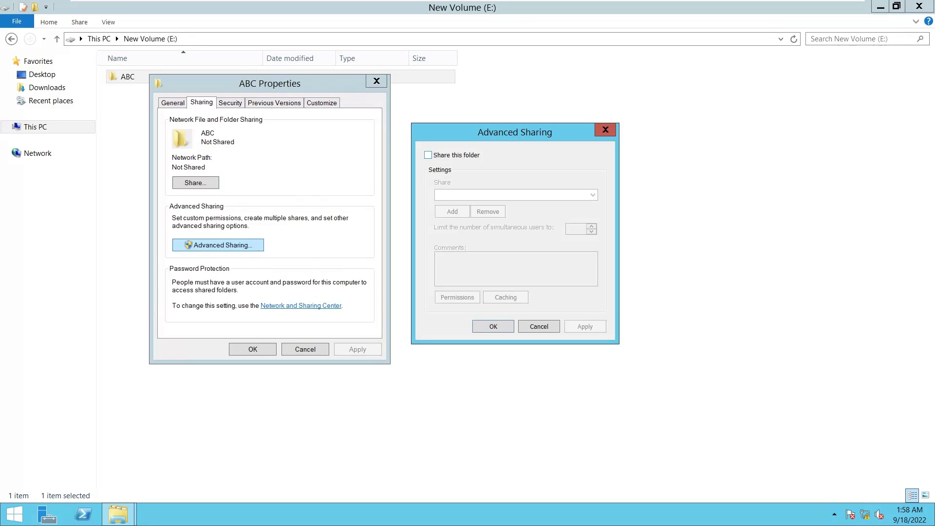
click(428, 155)
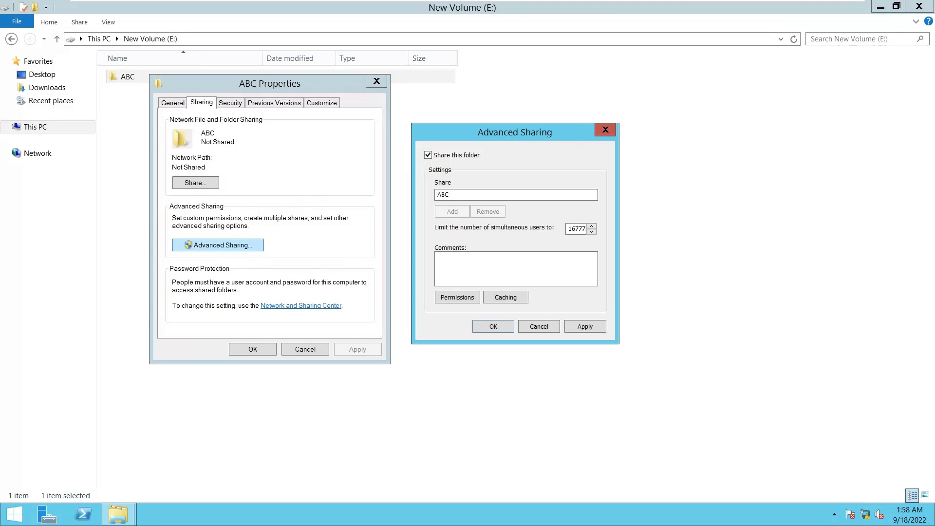
key(Tab)
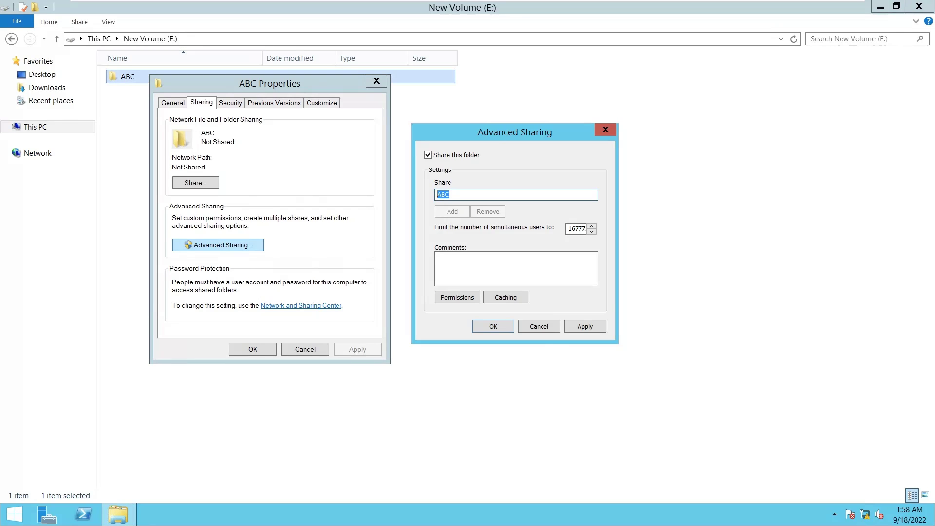
click(450, 195)
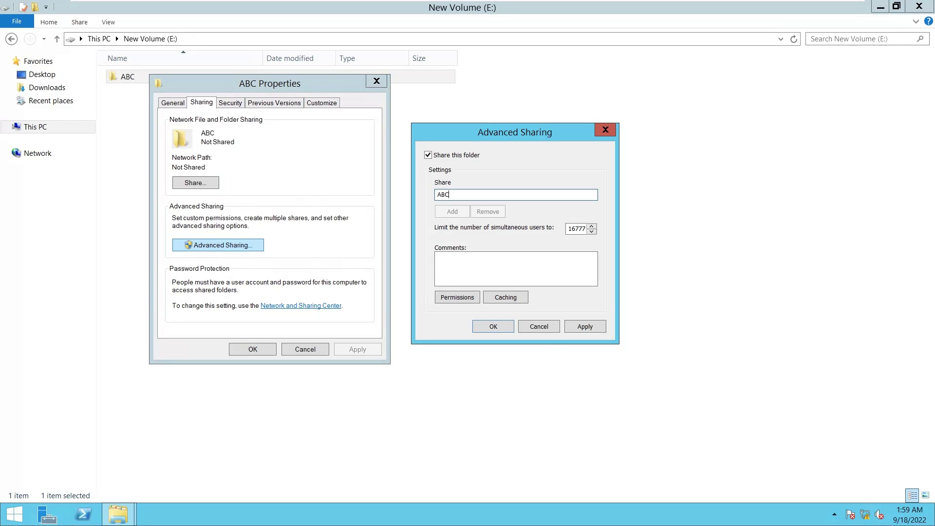
Step: Review the share permissions for Everyone, leaving only Read allowed, and apply the ABC folder's sharing settings
click(458, 297)
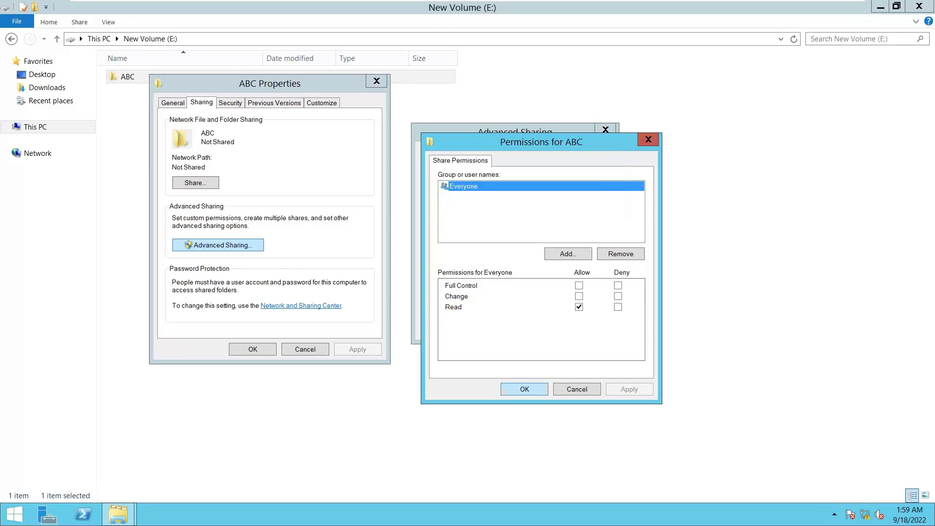
key(Return)
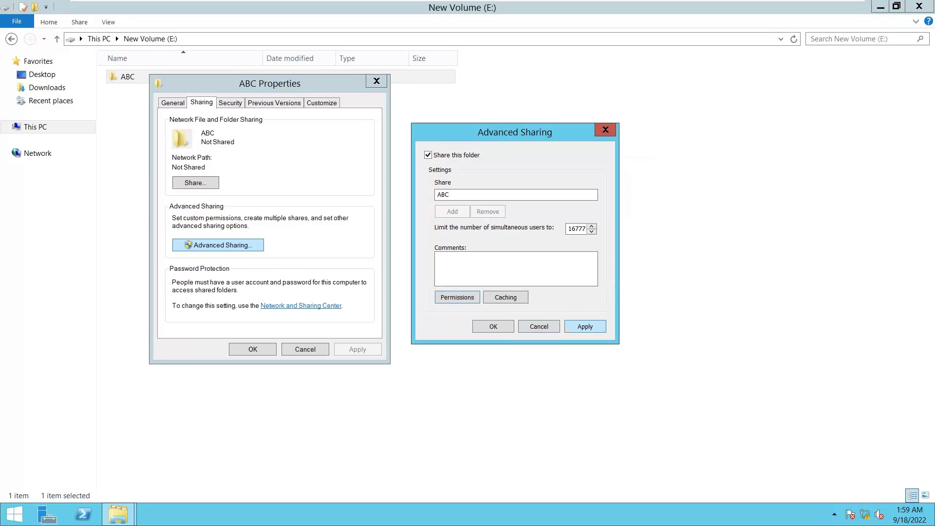
click(585, 327)
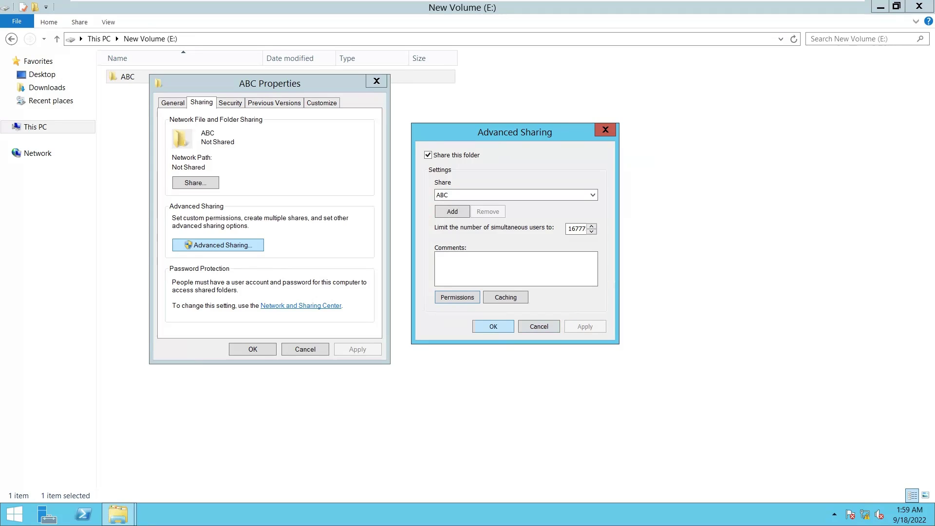
click(494, 326)
key(Return)
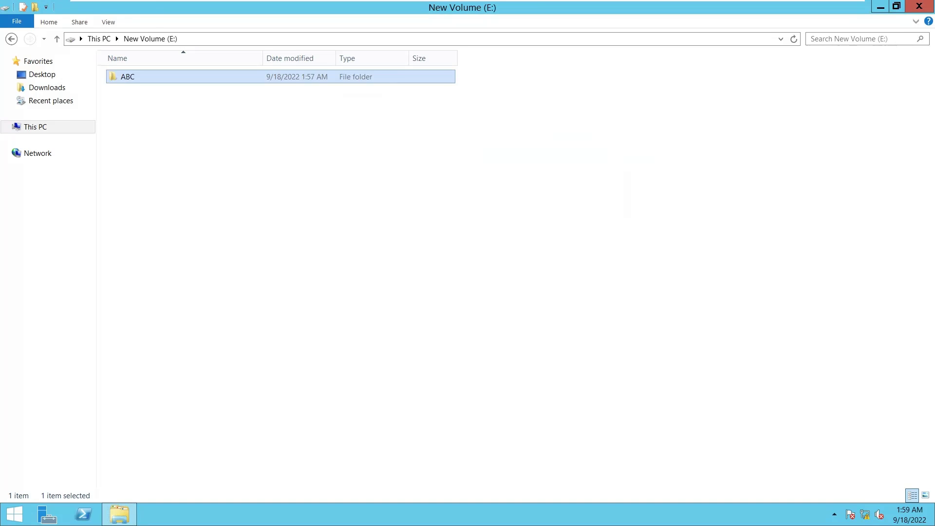
click(494, 263)
Step: Switch to the IND-UK-HLDW virtual machine
mouse_move(634, 1)
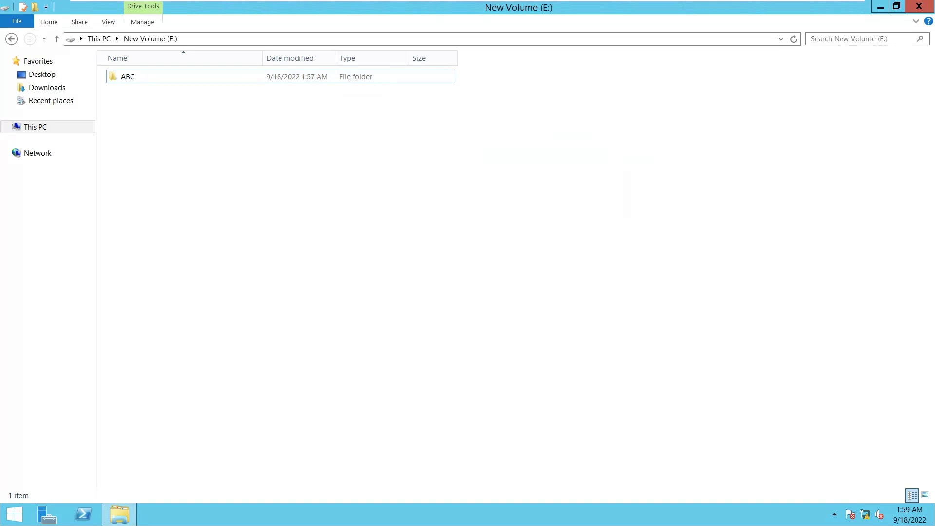
click(723, 10)
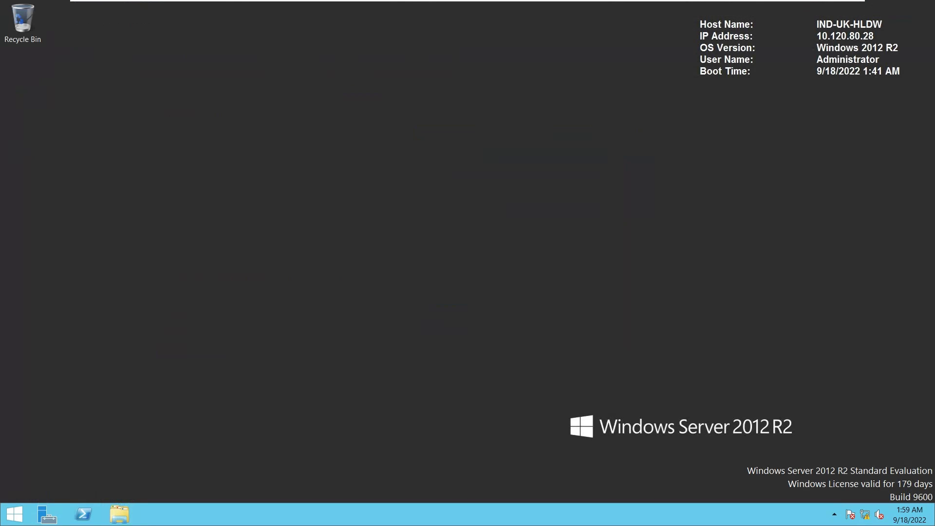
mouse_move(646, 1)
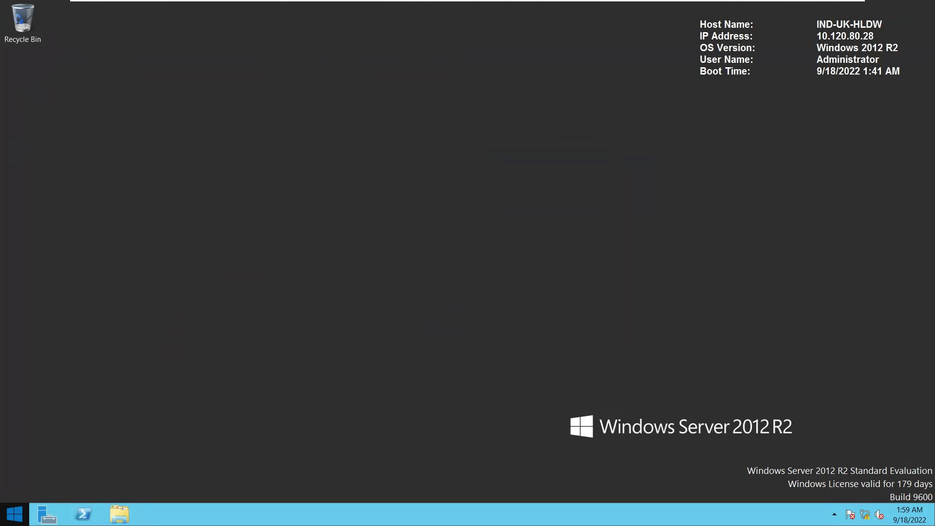
Step: Open the shared folder \\IND-UK-RUDR\abc with Run, then read its IMP document and close it
click(15, 514)
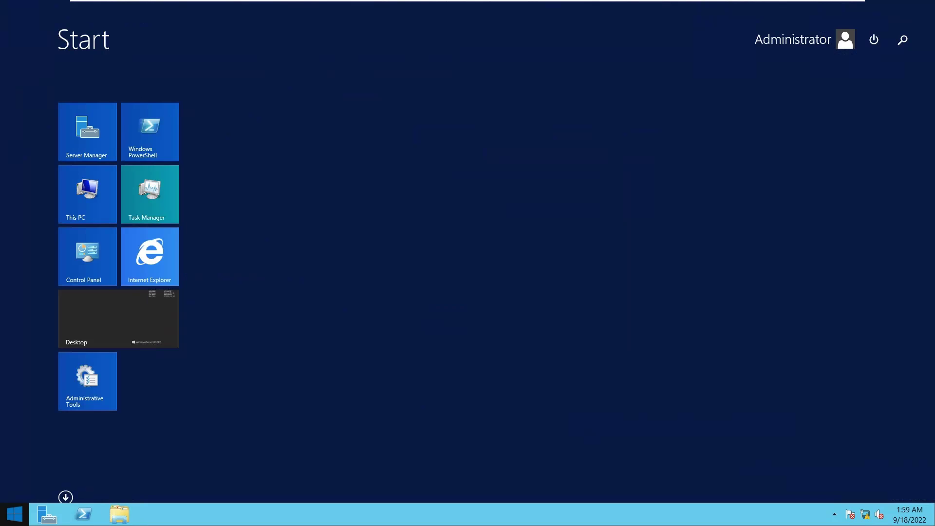
text(run)
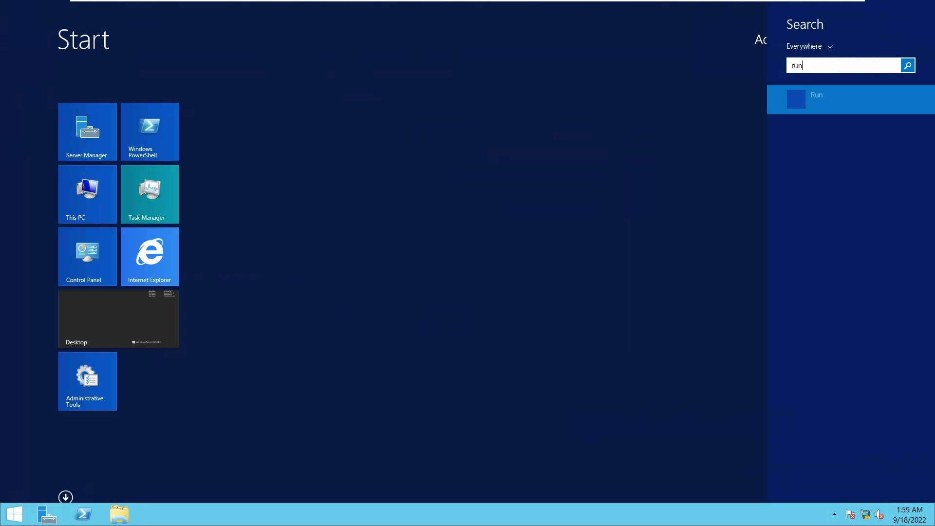
key(Return)
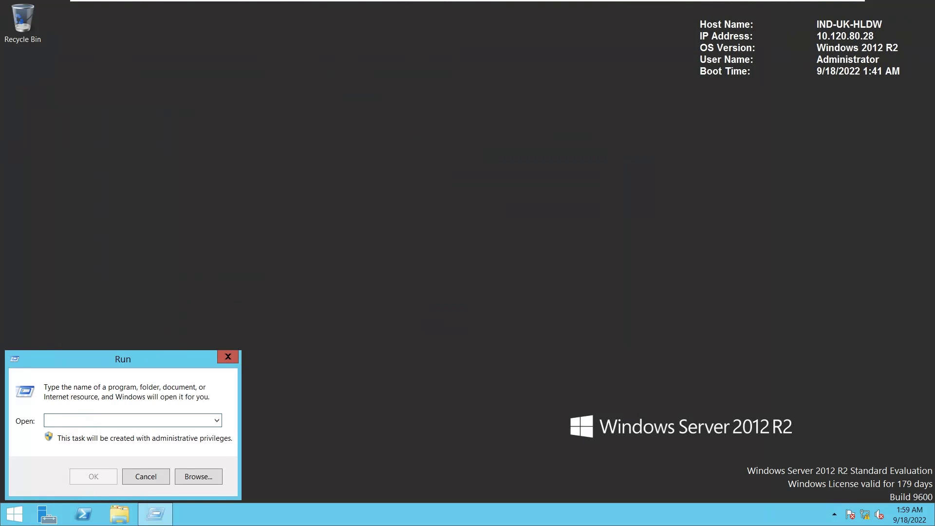
text(\\)
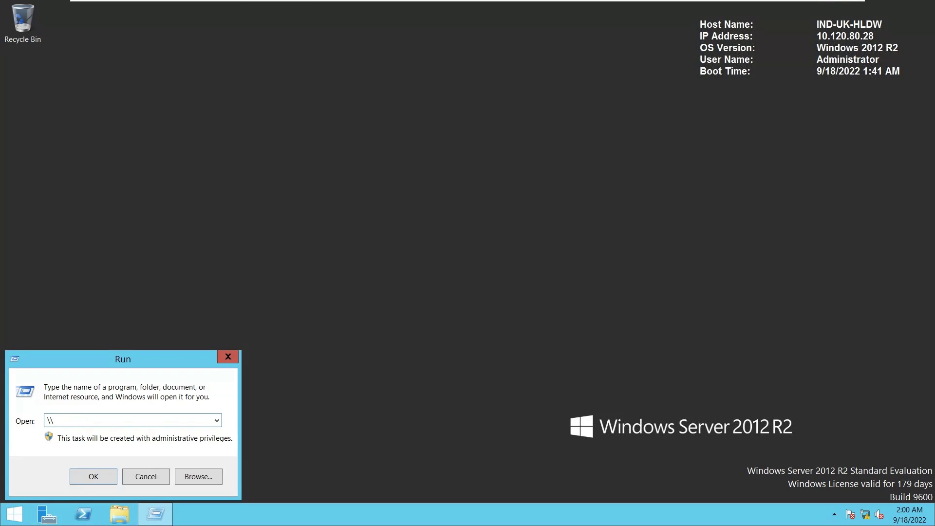
text(IND-UK-RUDR\)
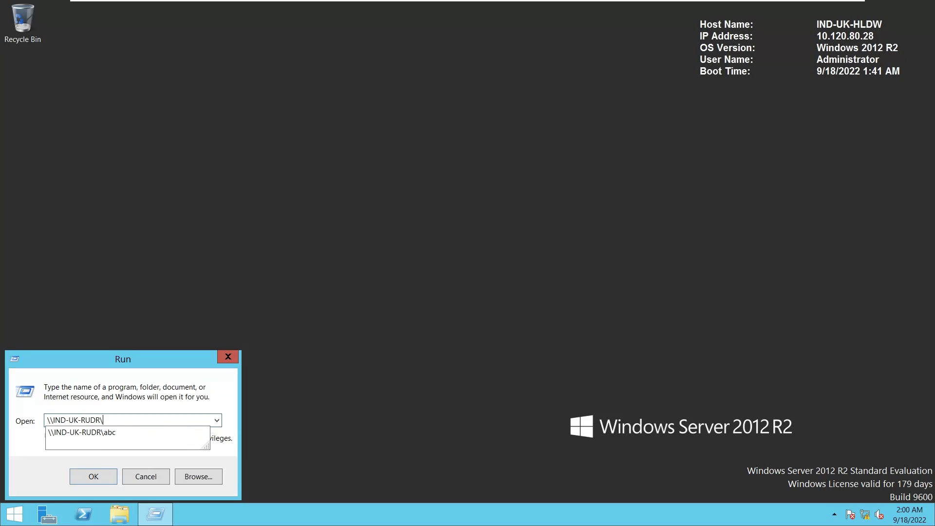
text(c)
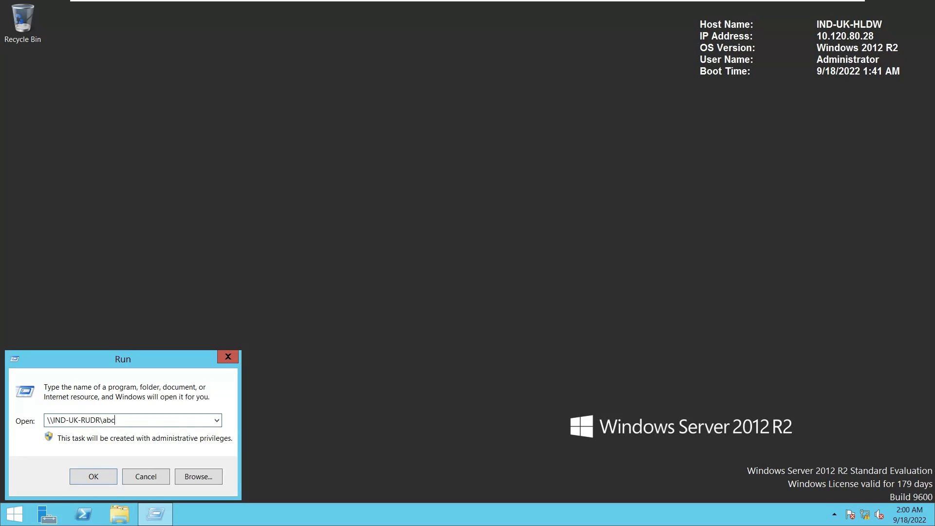
key(Return)
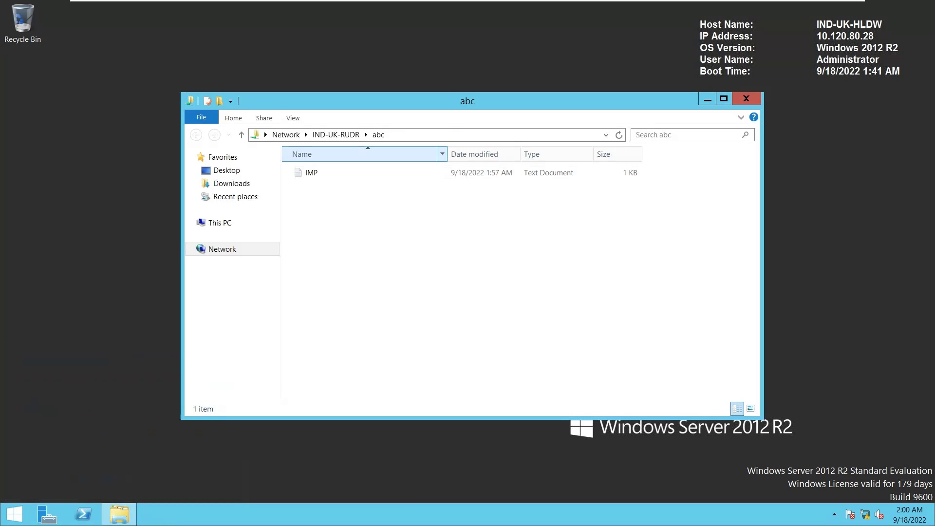
double_click(312, 172)
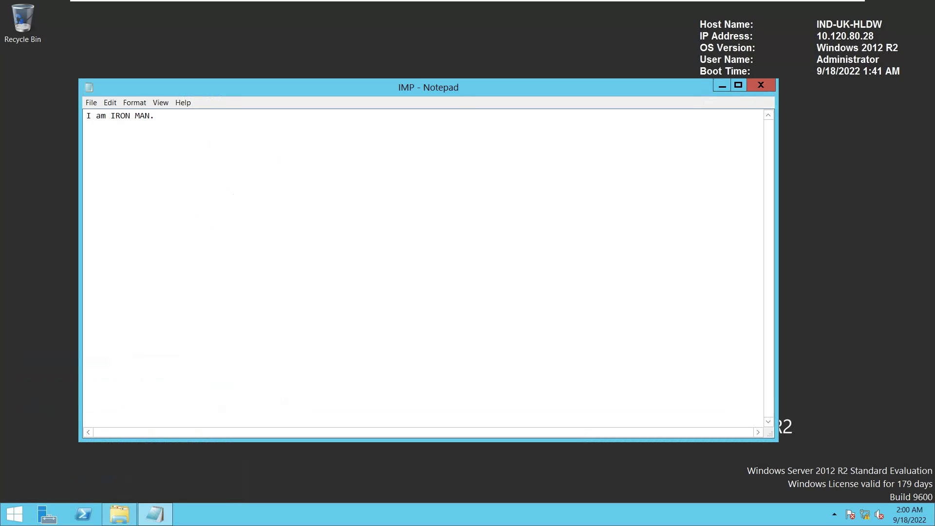
click(761, 85)
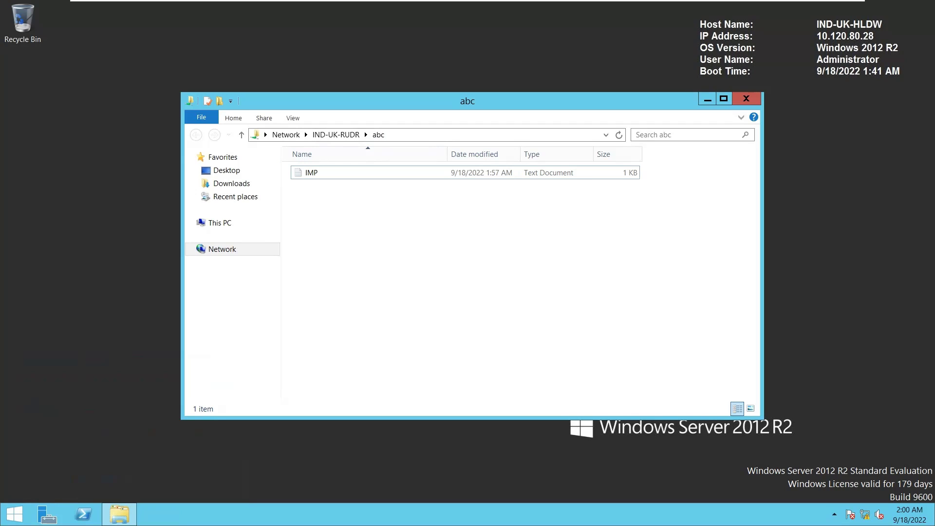
Step: Switch to the IND-UK-RUDR virtual machine and copy the network path from the ABC folder's sharing properties
mouse_move(650, 10)
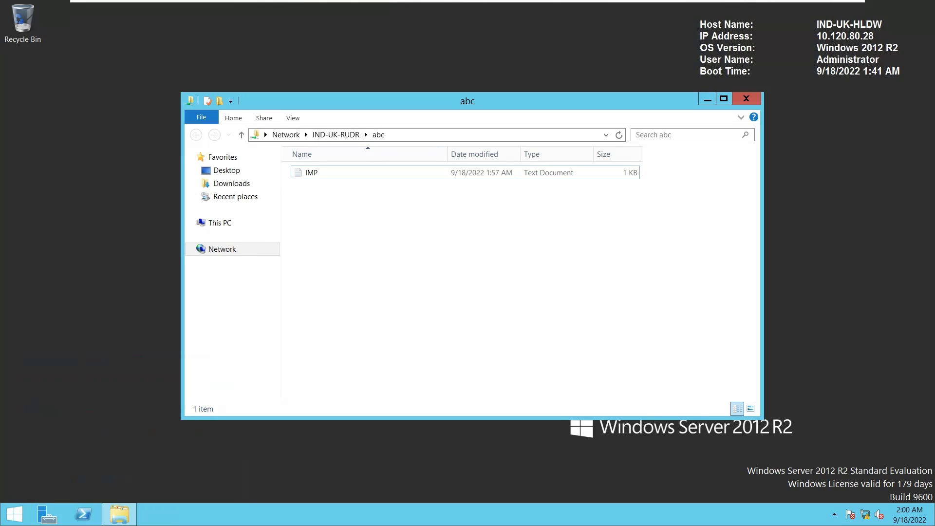
click(644, 9)
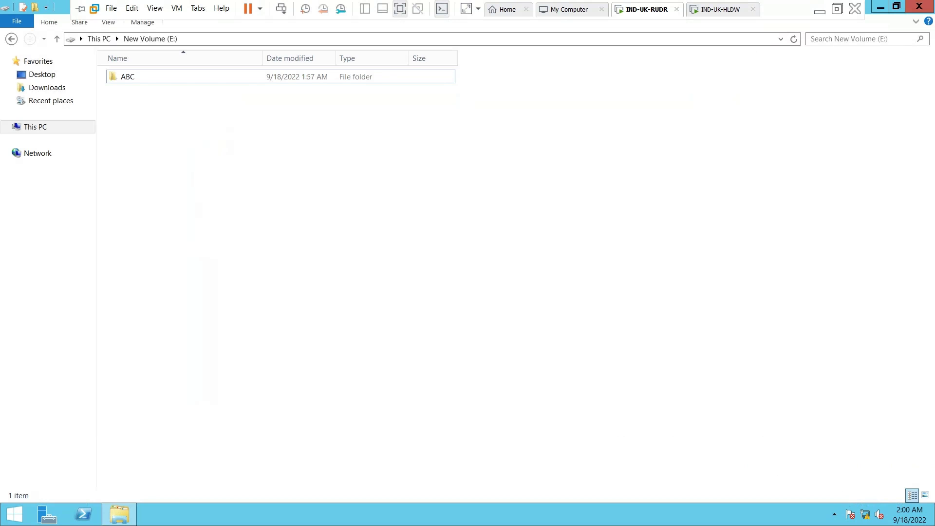
click(156, 77)
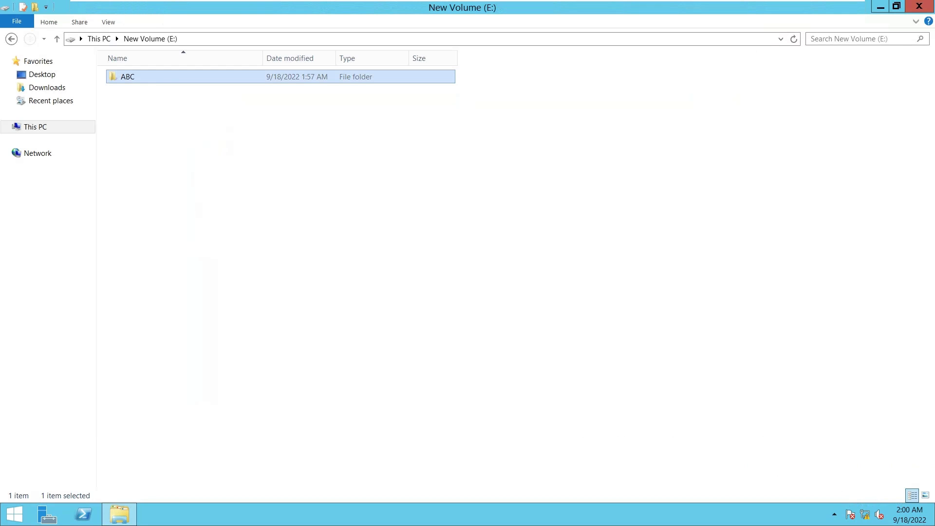
right_click(156, 77)
click(195, 246)
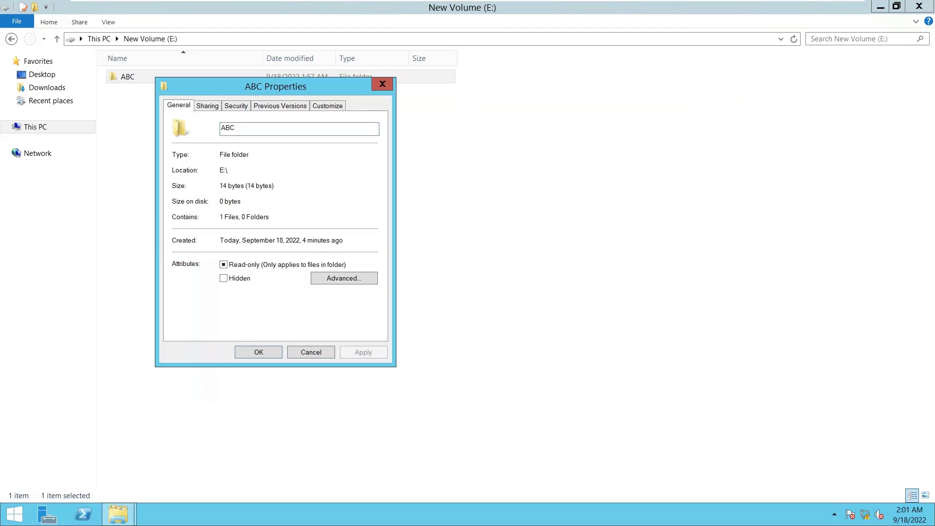
click(207, 106)
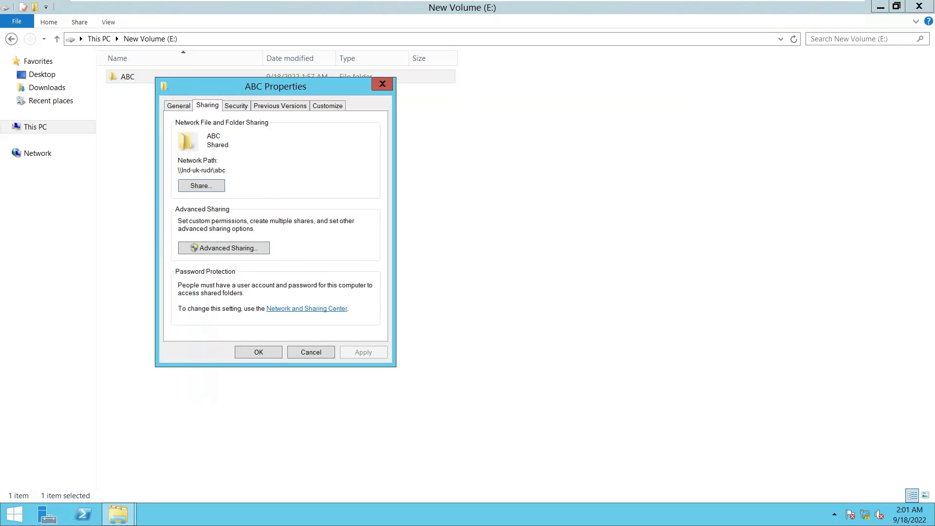
double_click(202, 170)
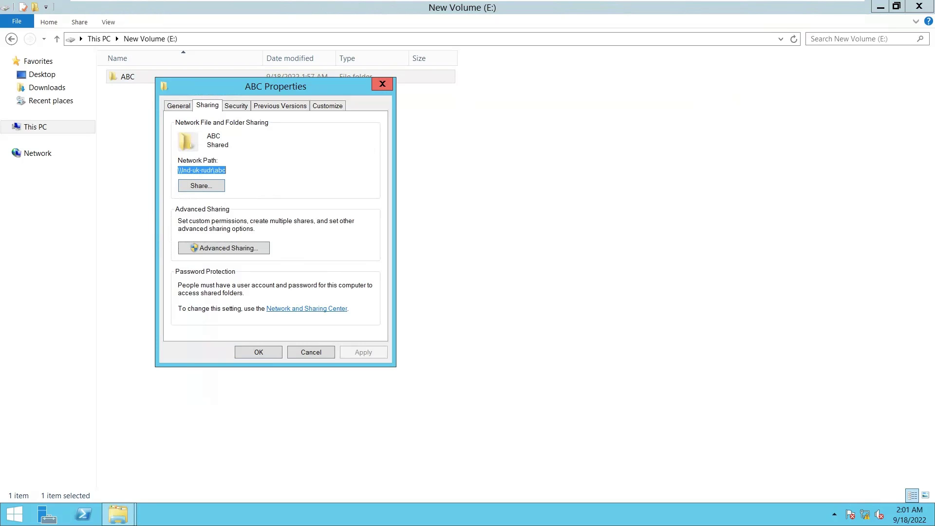
click(382, 83)
Step: Switch back to IND-UK-HLDW, open the share with Run using the copied path \\Ind-uk-rudr\abc, and close all folder windows
click(721, 9)
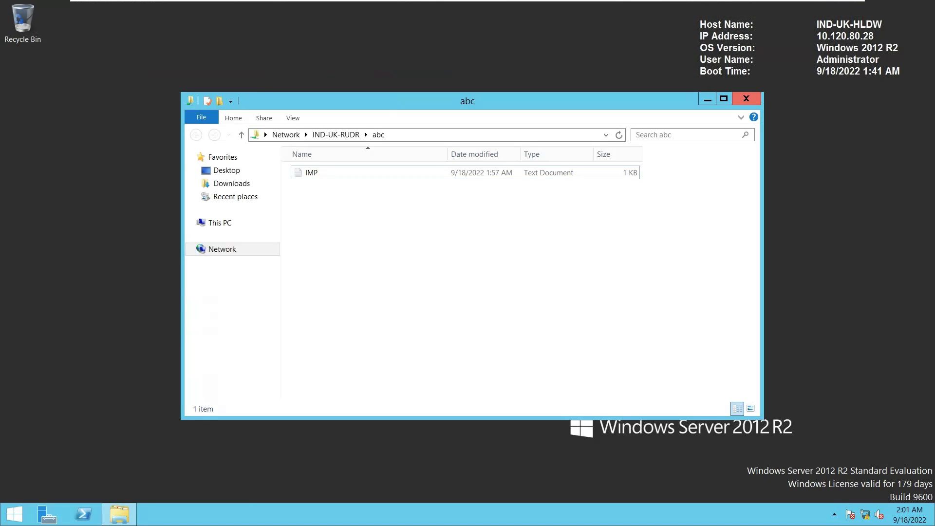
click(747, 99)
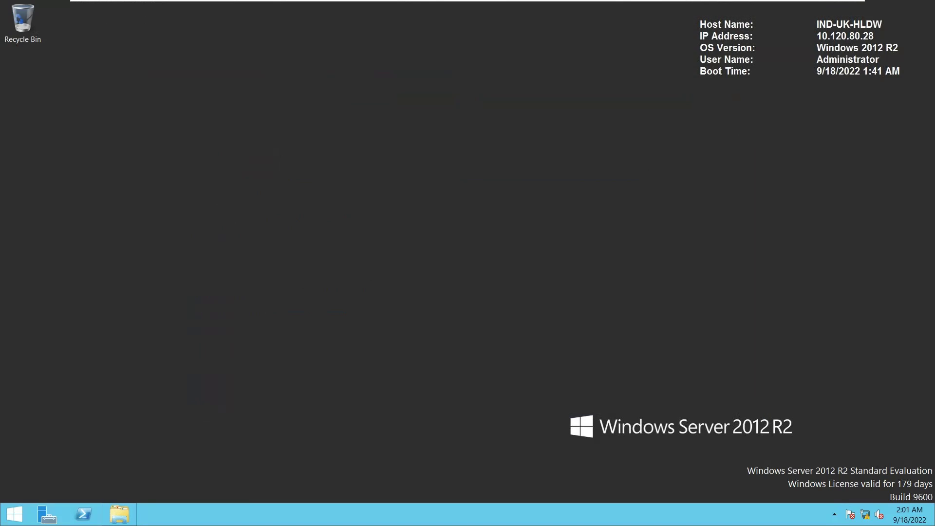
click(119, 514)
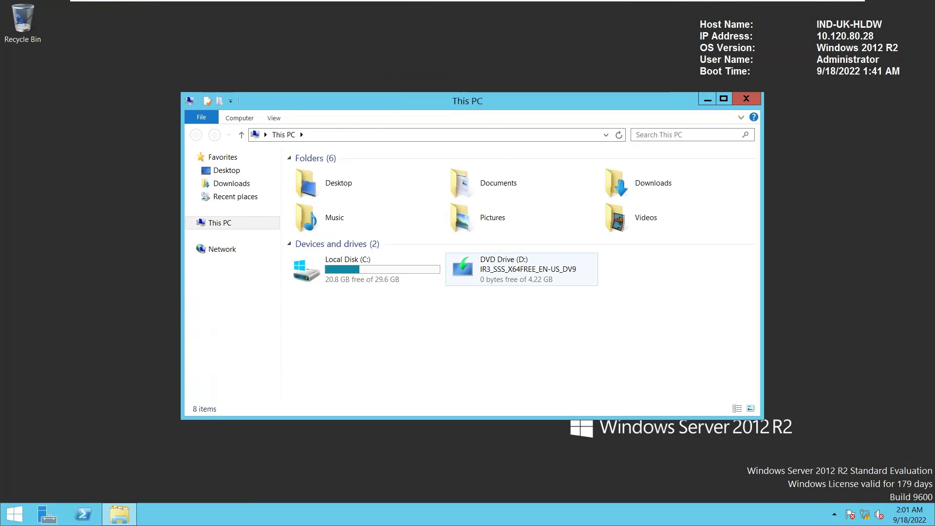
key(super)
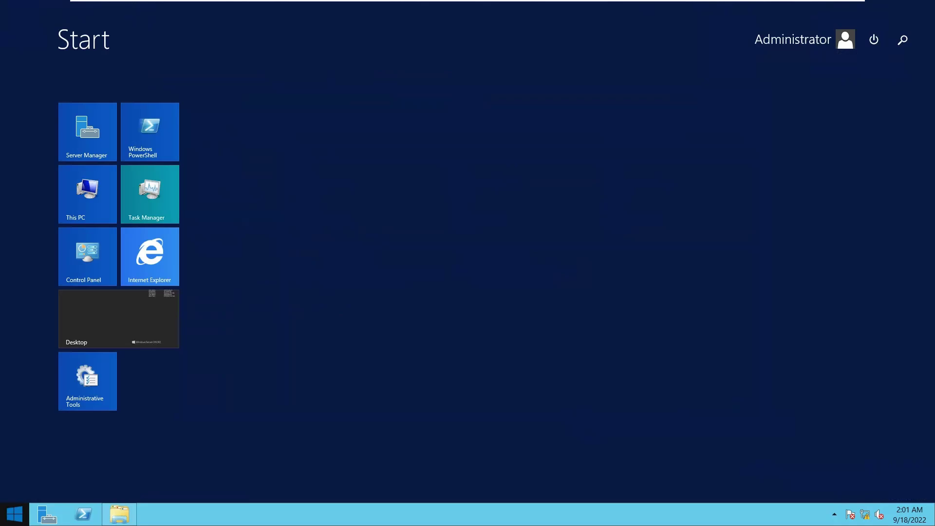
text(run)
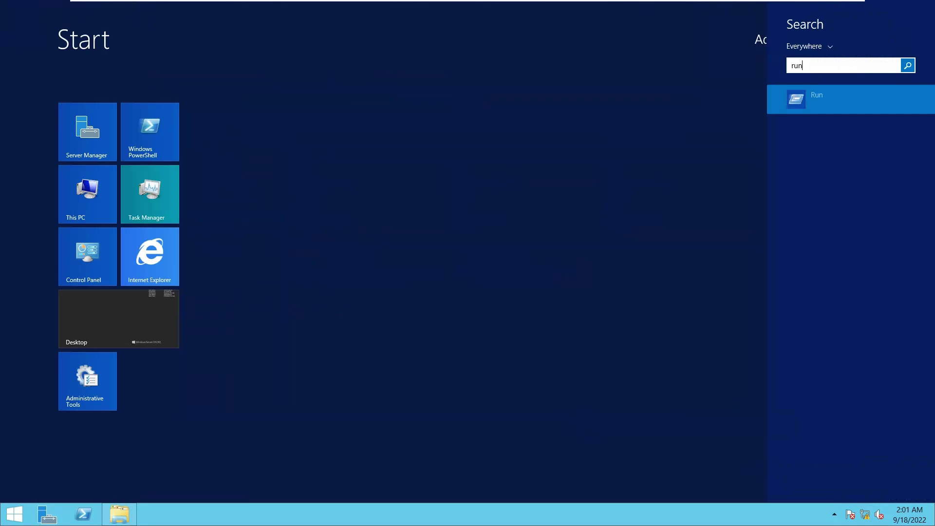
key(Return)
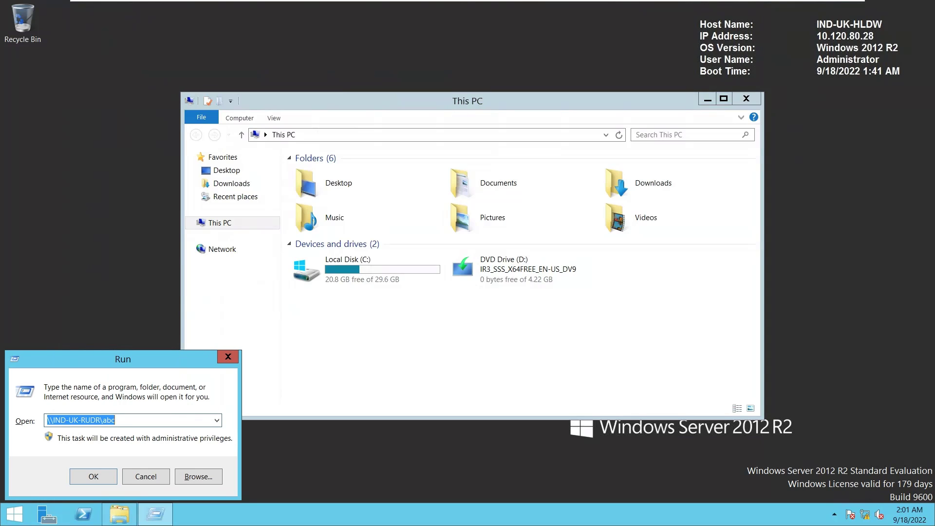
text(\\Ind-uk-rudr\abc)
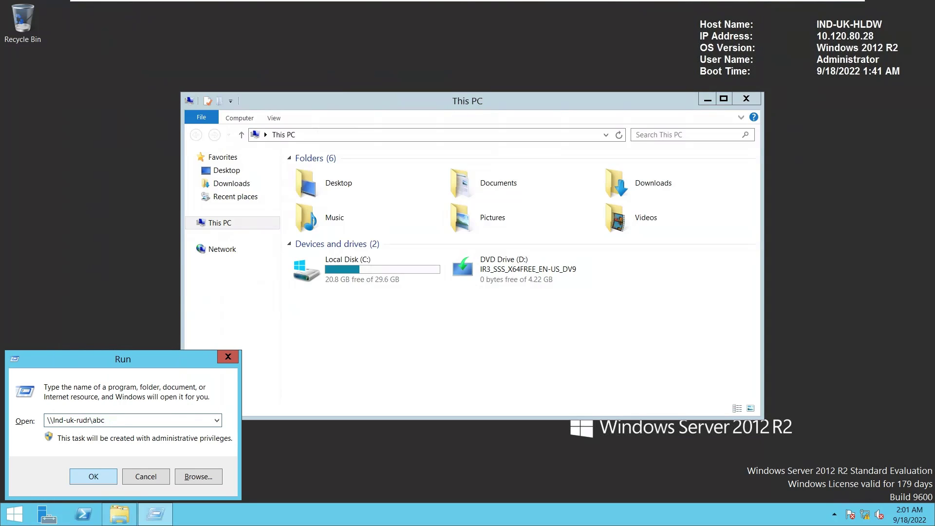
key(Return)
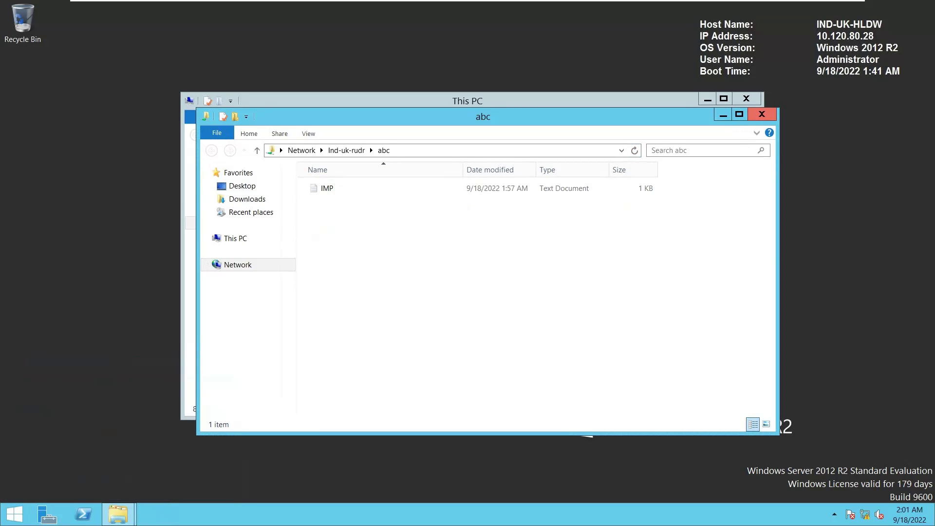
click(762, 114)
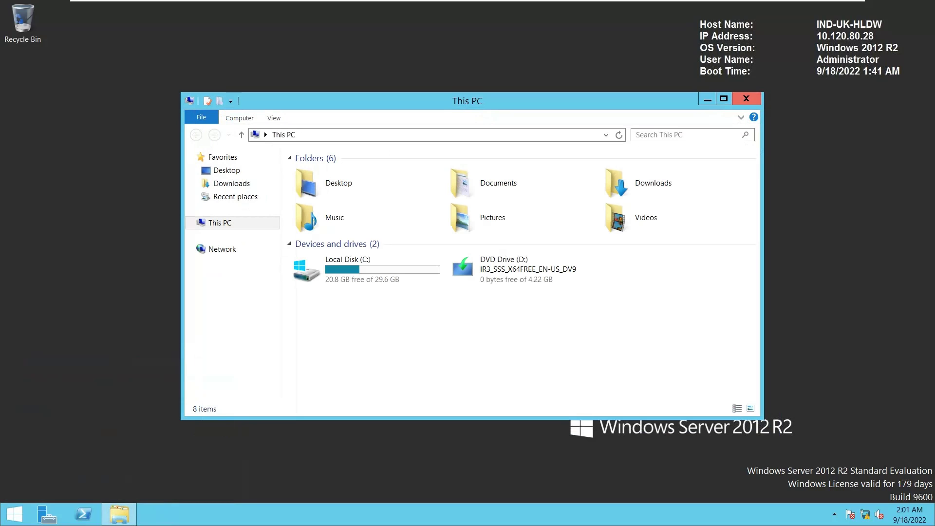
click(746, 98)
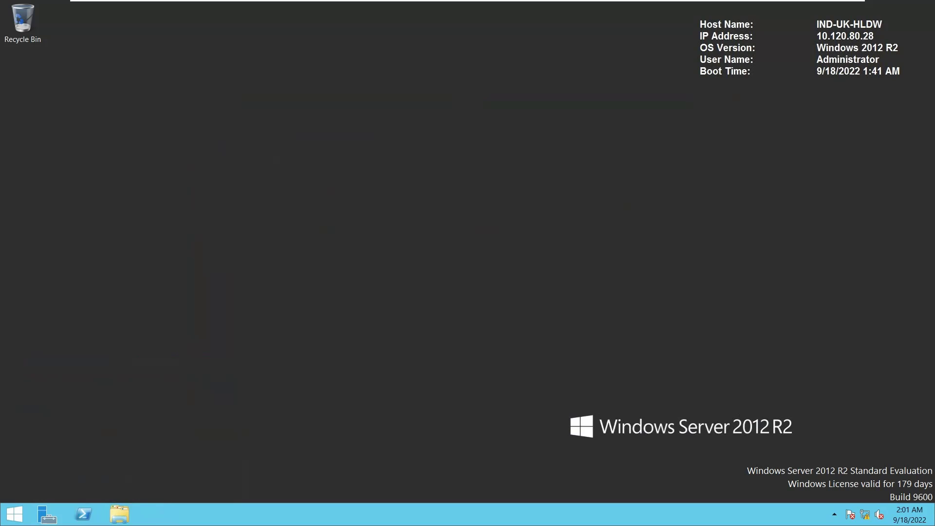
Step: Map the shared folder \\Ind-uk-rudr\abc as network drive S: on This PC and close the mapped drive's window
key(super+e)
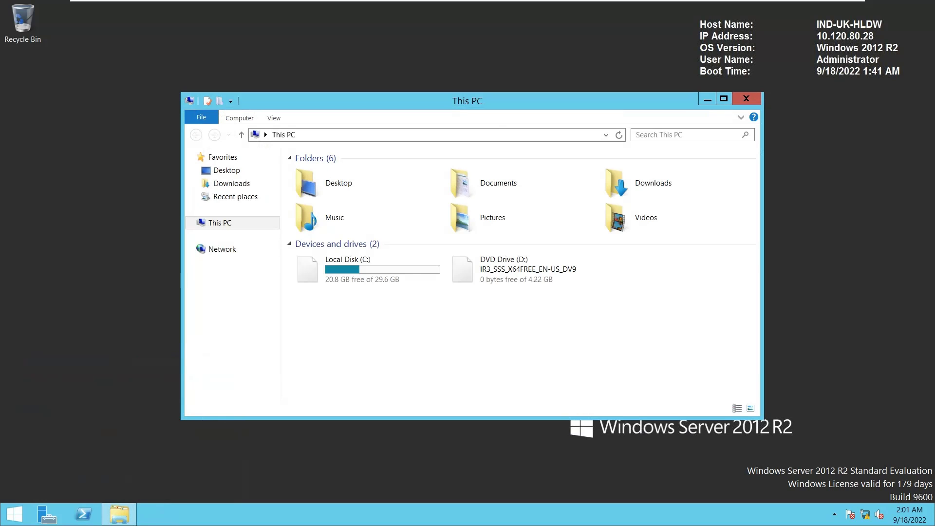
key(super+Up)
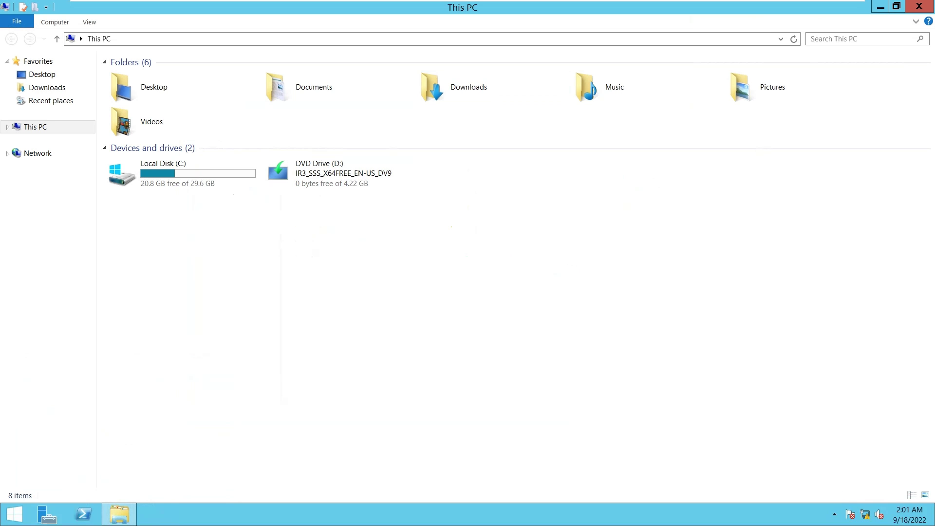
click(35, 127)
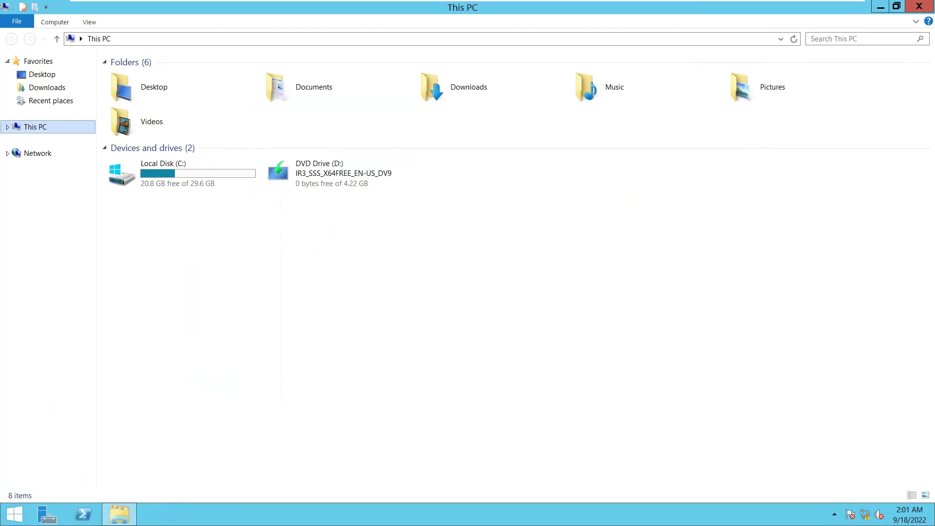
right_click(50, 128)
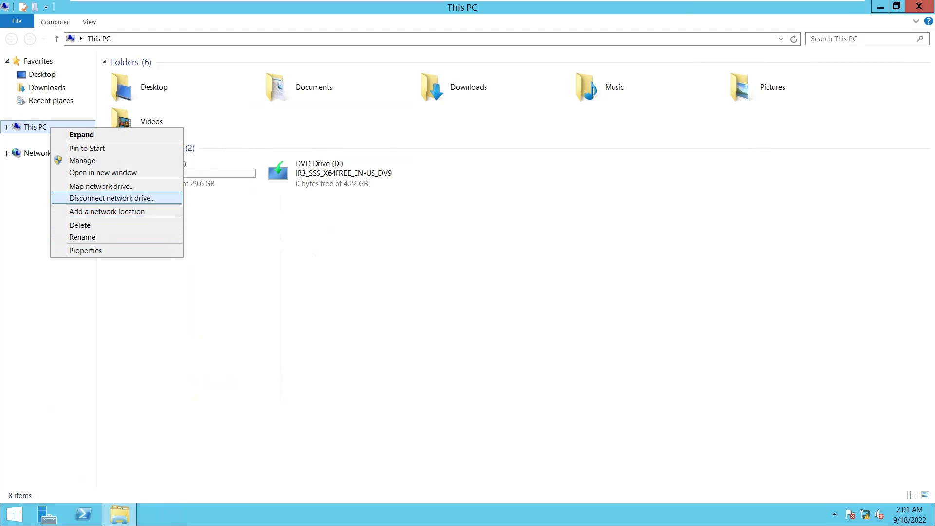
click(101, 186)
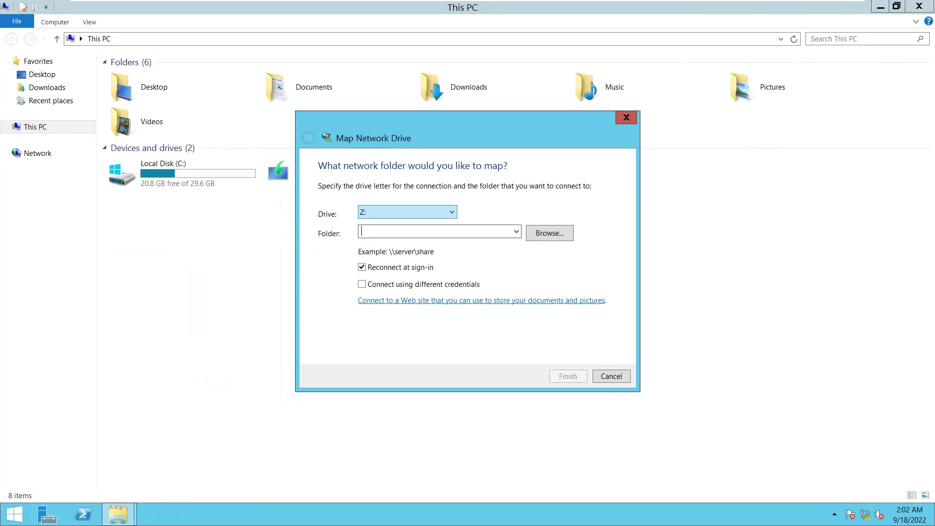
click(414, 212)
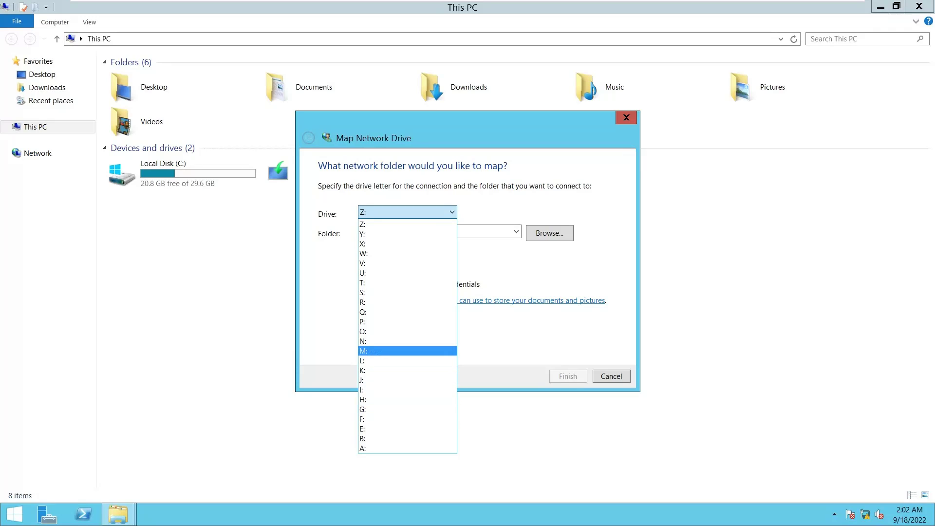
click(390, 292)
click(362, 231)
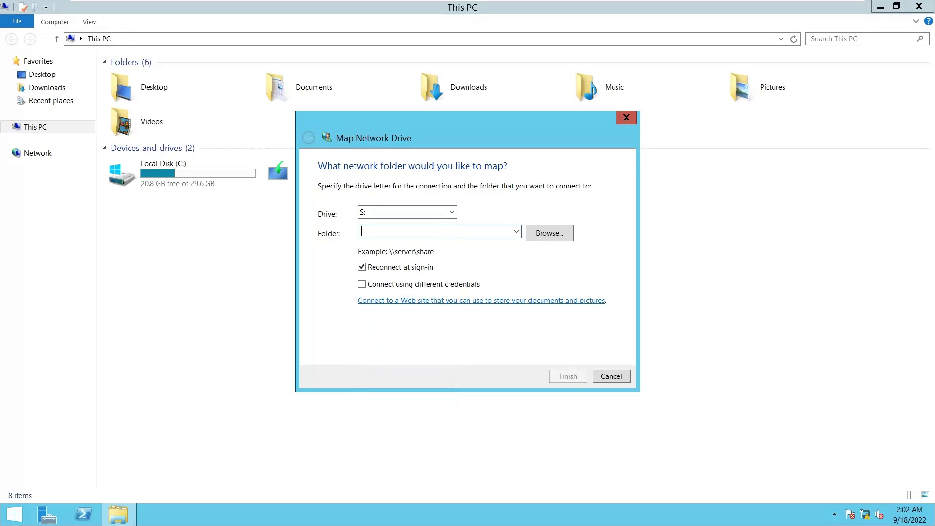
text(\\lnd-uk-rudr\abc)
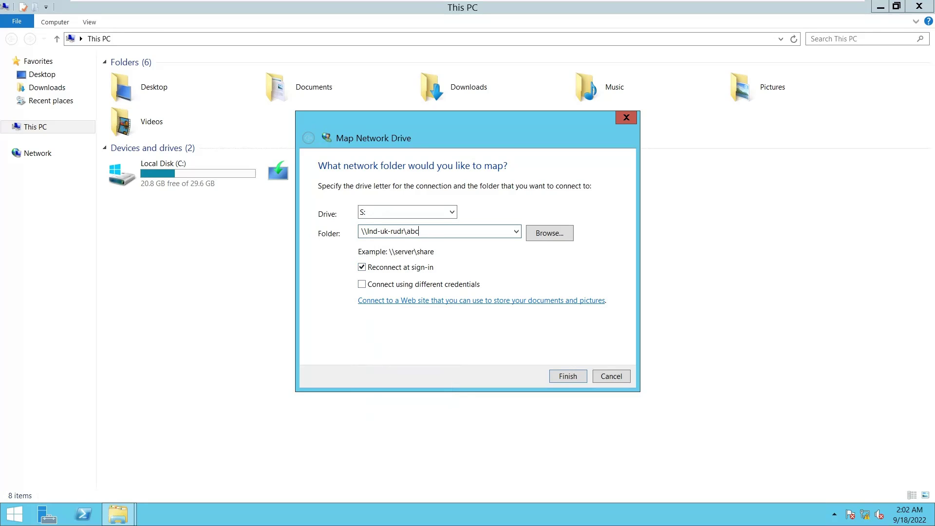
key(Return)
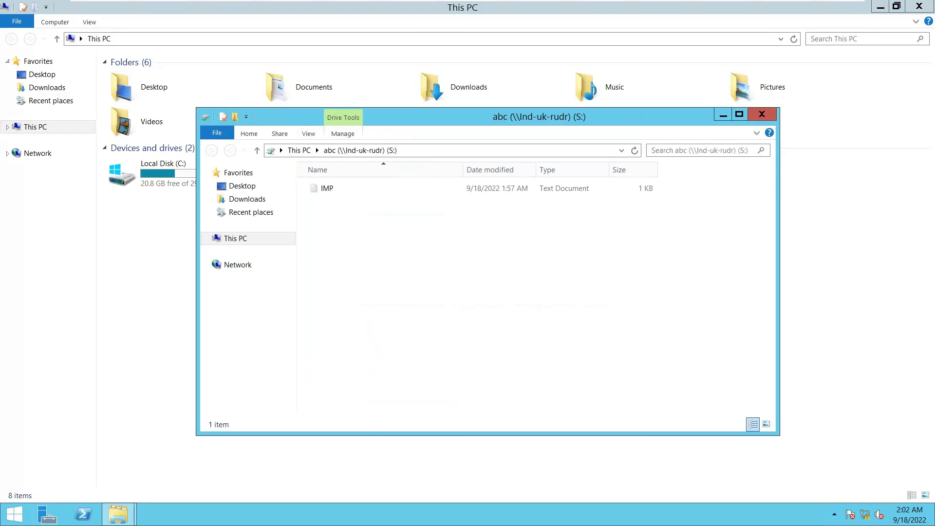
click(762, 114)
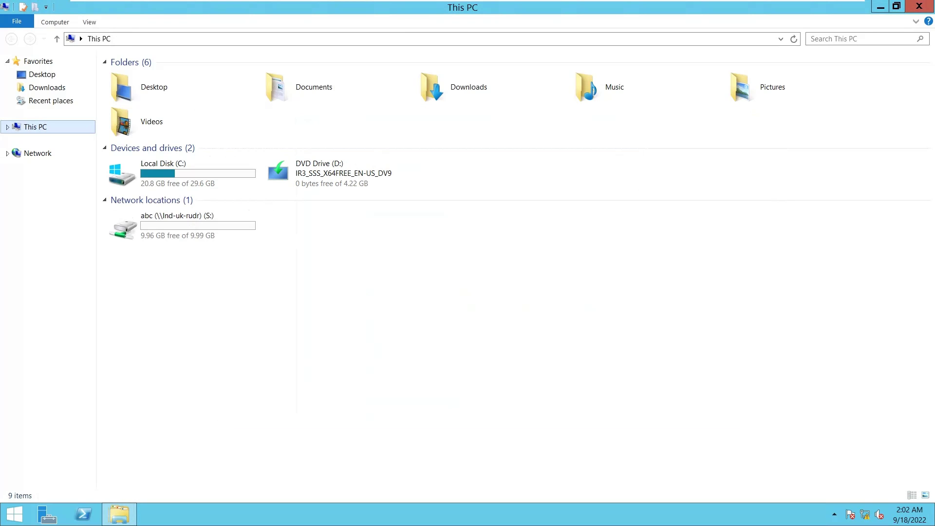
Step: Open the mapped network drive S: from This PC, read its IMP document, and close the document and the drive's window
click(468, 302)
click(183, 226)
double_click(183, 225)
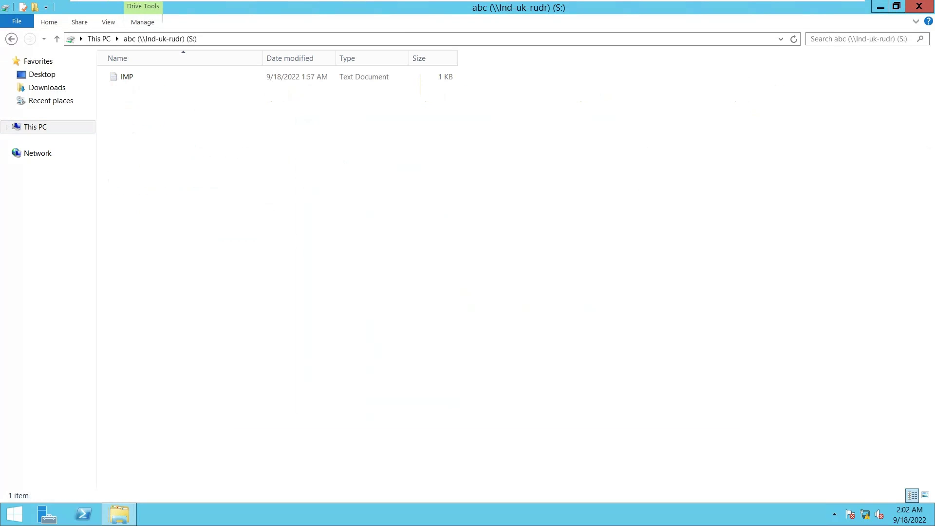
double_click(128, 77)
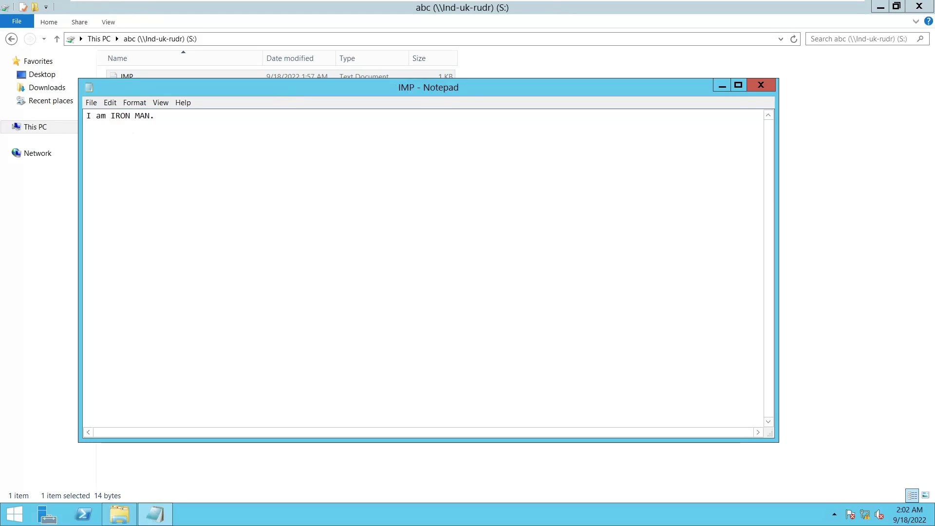
click(761, 86)
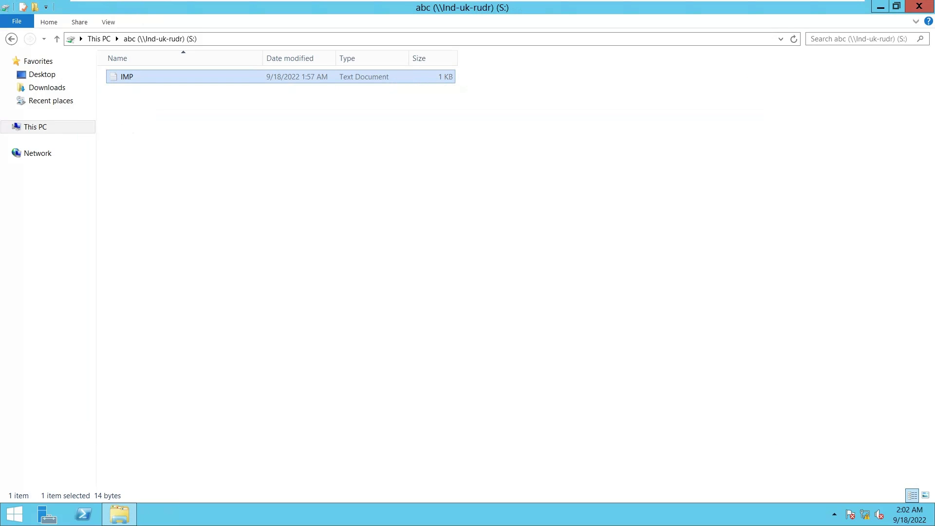
click(920, 5)
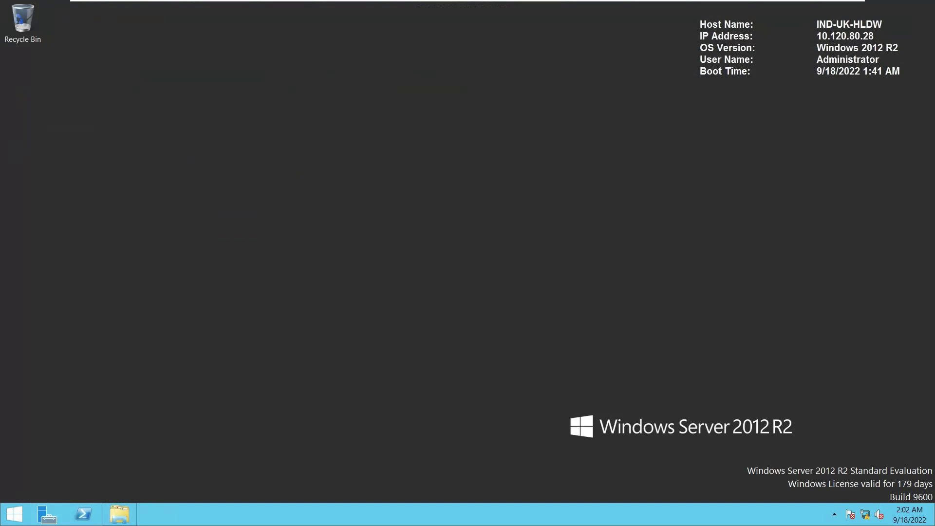
Step: Show the mapped drive S: on This PC again, then switch to the IND-UK-RUDR virtual machine to view the source ABC folder
click(119, 514)
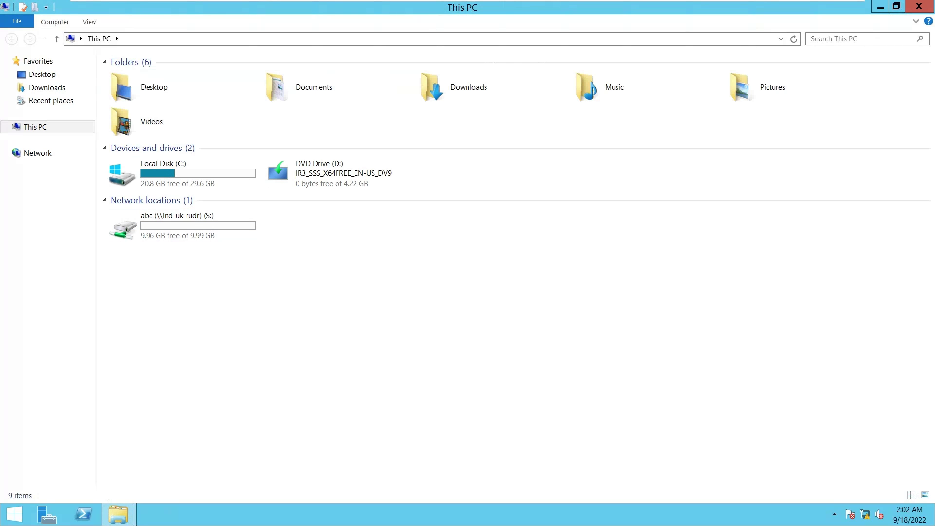
click(182, 226)
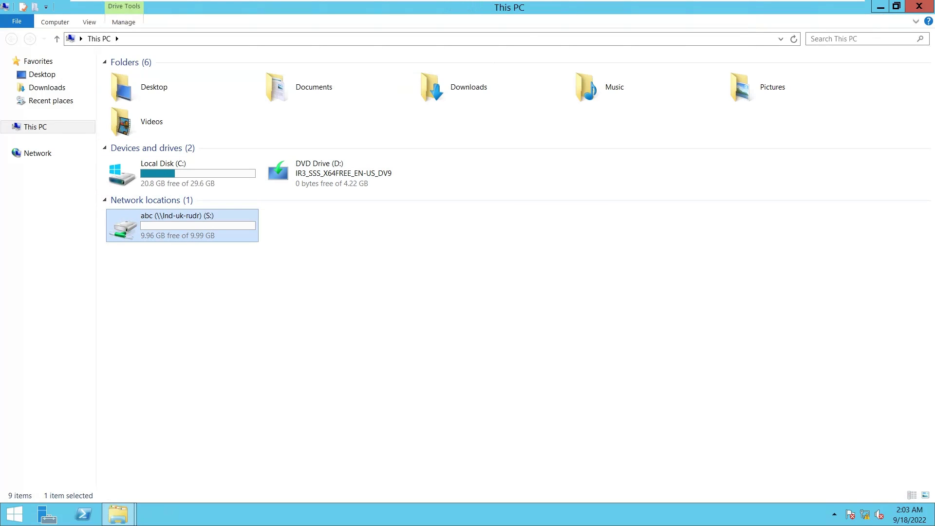
mouse_move(468, 1)
click(645, 9)
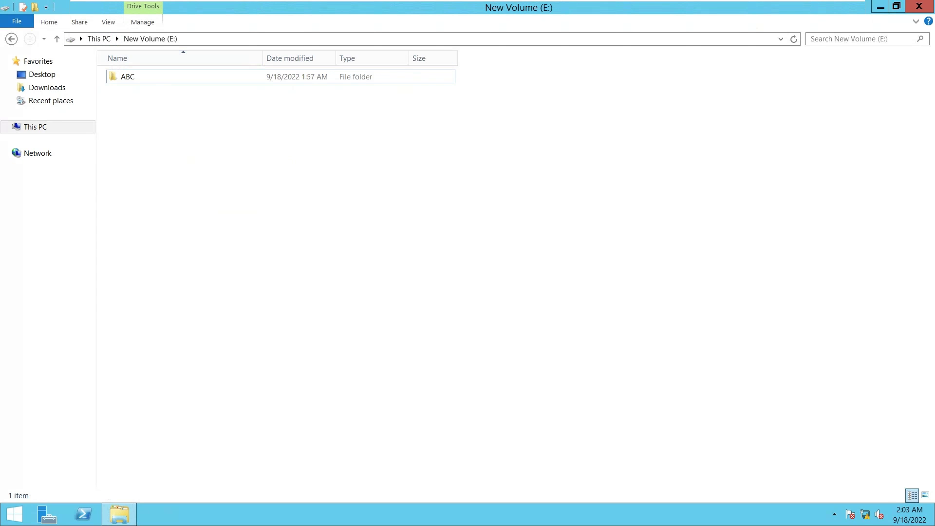
mouse_move(468, 1)
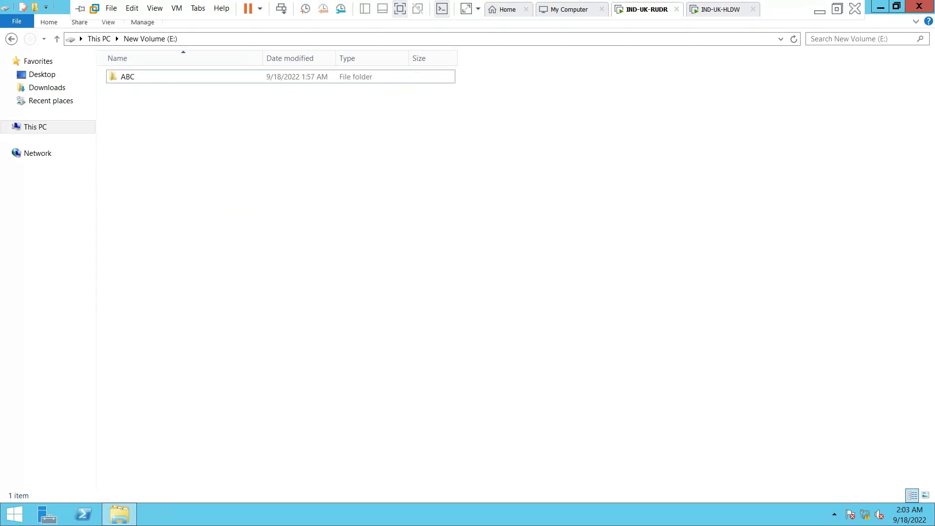